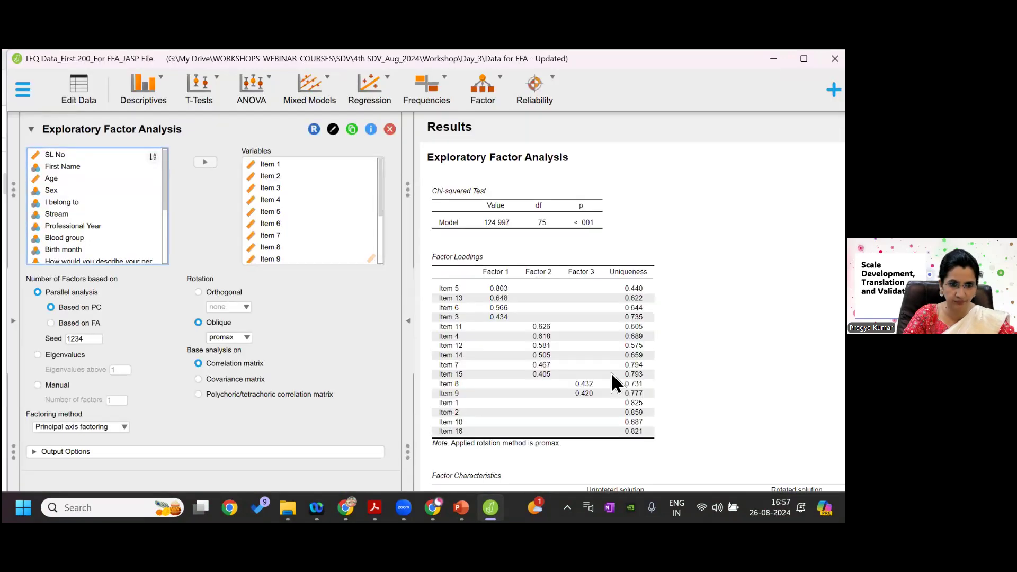
# Remove Item 1 through Item 16 from the exploratory factor analysis variables
pyautogui.click(279, 165)
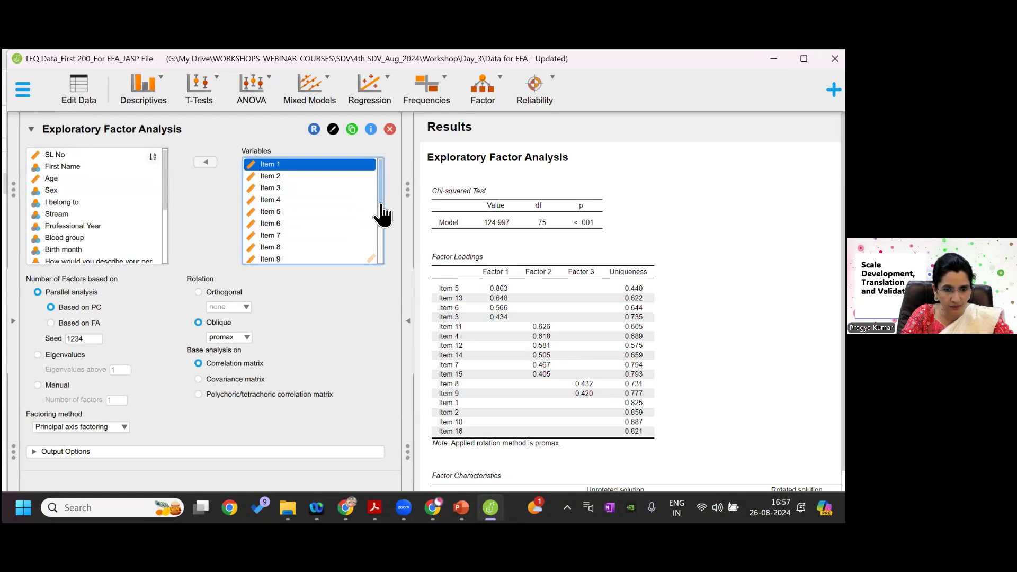
pyautogui.moveTo(382, 215); pyautogui.dragTo(380, 263)
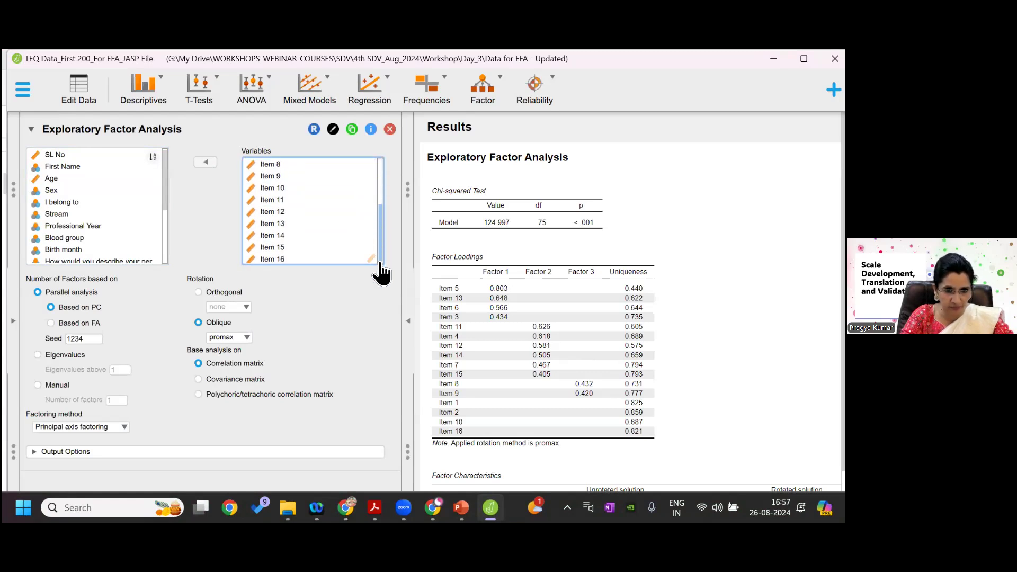
pyautogui.keyDown('shift'); pyautogui.click(329, 260); pyautogui.keyUp('shift')
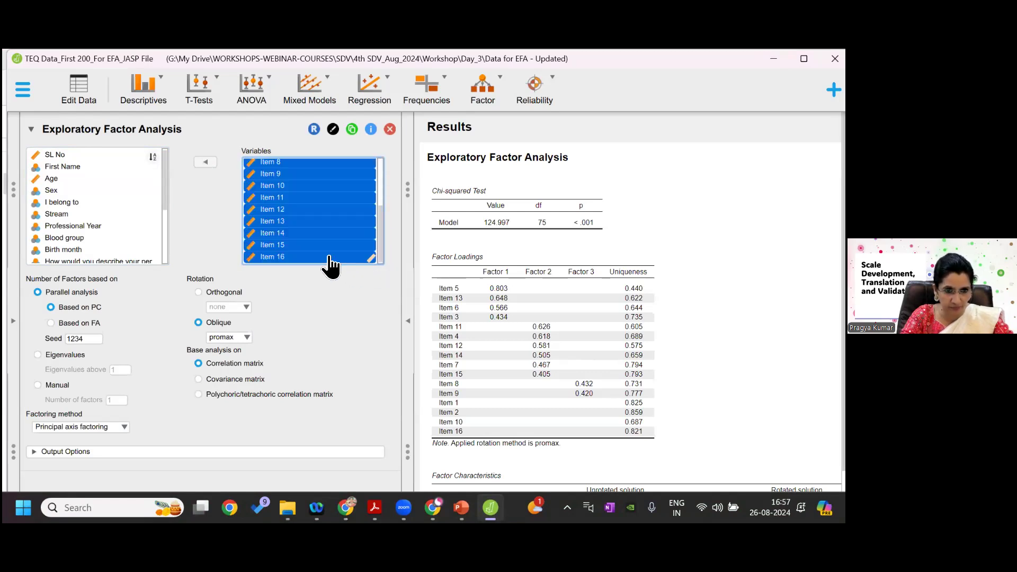
pyautogui.click(212, 163)
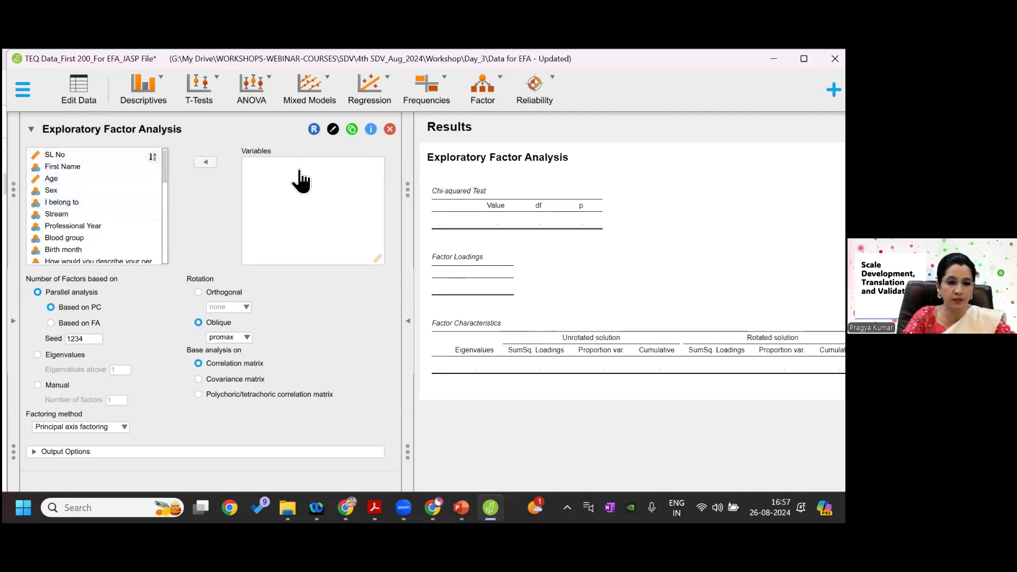
# Add Item 1 through Item 16 as the variables of the exploratory factor analysis
pyautogui.moveTo(165, 169); pyautogui.dragTo(164, 227)
pyautogui.click(70, 194)
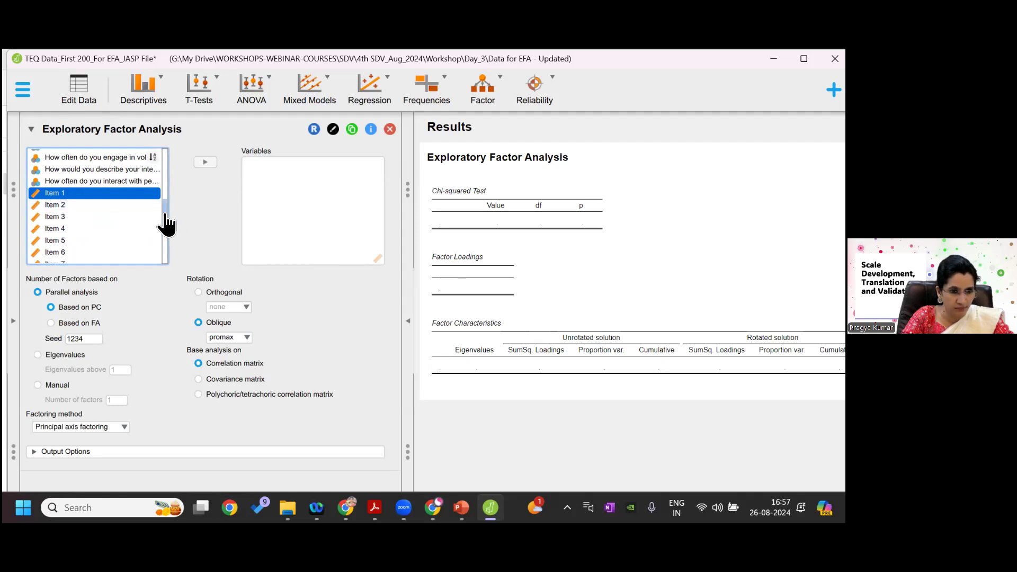
pyautogui.moveTo(166, 222); pyautogui.dragTo(164, 273)
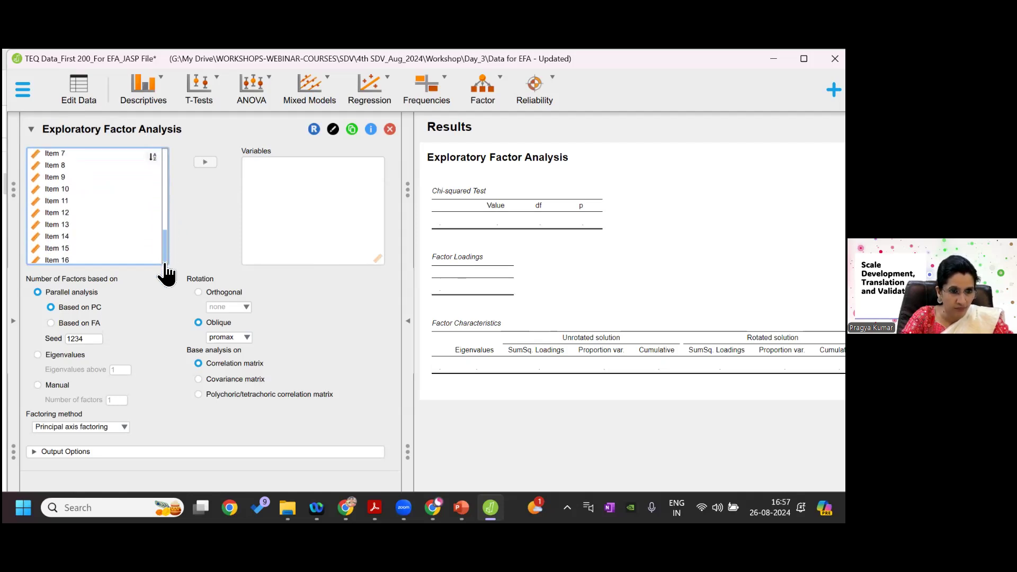
pyautogui.keyDown('shift'); pyautogui.click(108, 258); pyautogui.keyUp('shift')
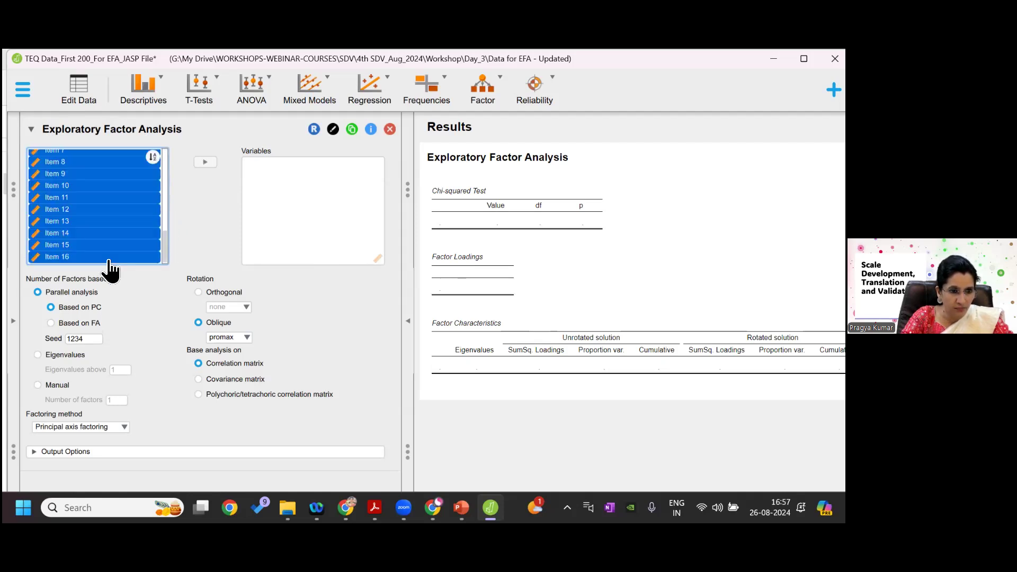
pyautogui.click(205, 162)
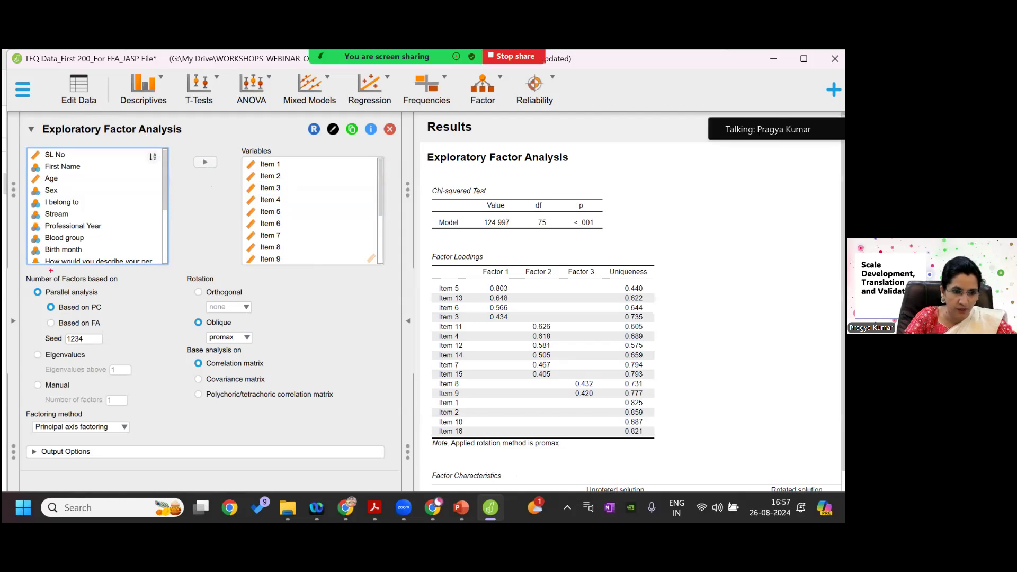
# Examine the settings for the number of factors and the available factoring methods, keeping principal axis factoring
pyautogui.moveTo(25, 267)
pyautogui.mouseDown()
pyautogui.moveTo(76, 324)
pyautogui.moveTo(142, 445)
pyautogui.mouseUp()
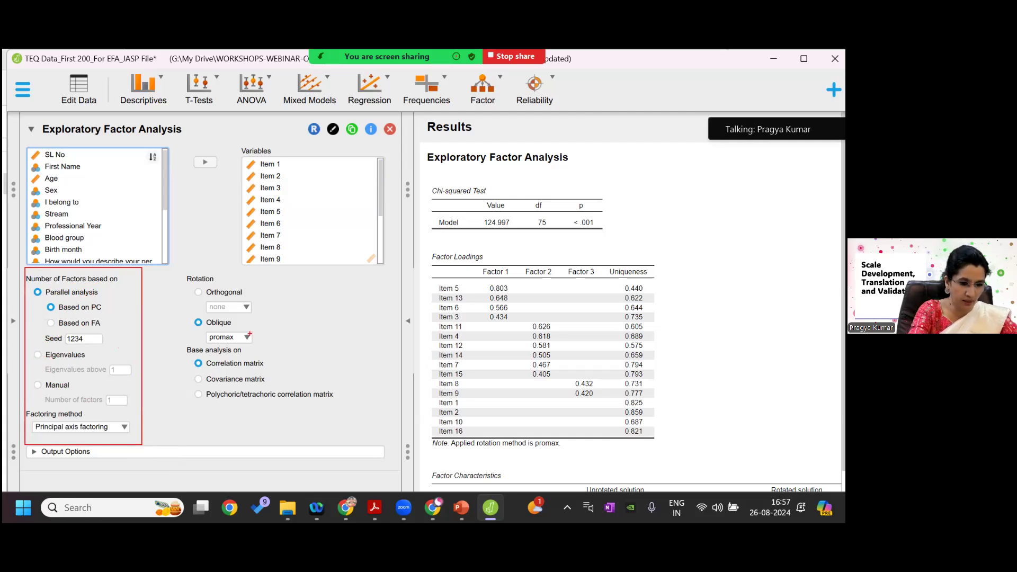
pyautogui.moveTo(36, 348)
pyautogui.mouseDown()
pyautogui.moveTo(83, 362)
pyautogui.moveTo(77, 393)
pyautogui.mouseUp()
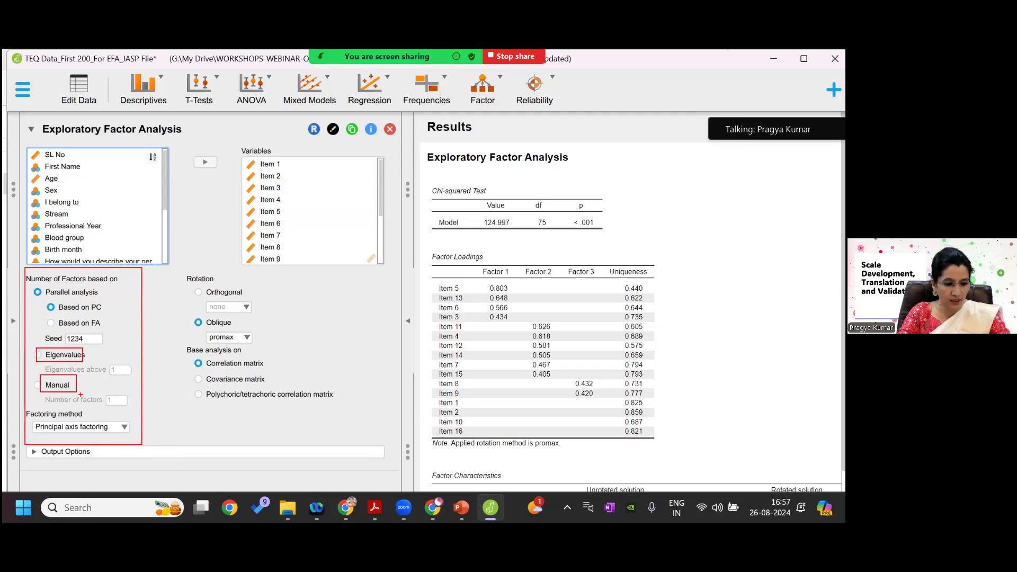
pyautogui.press('Escape')
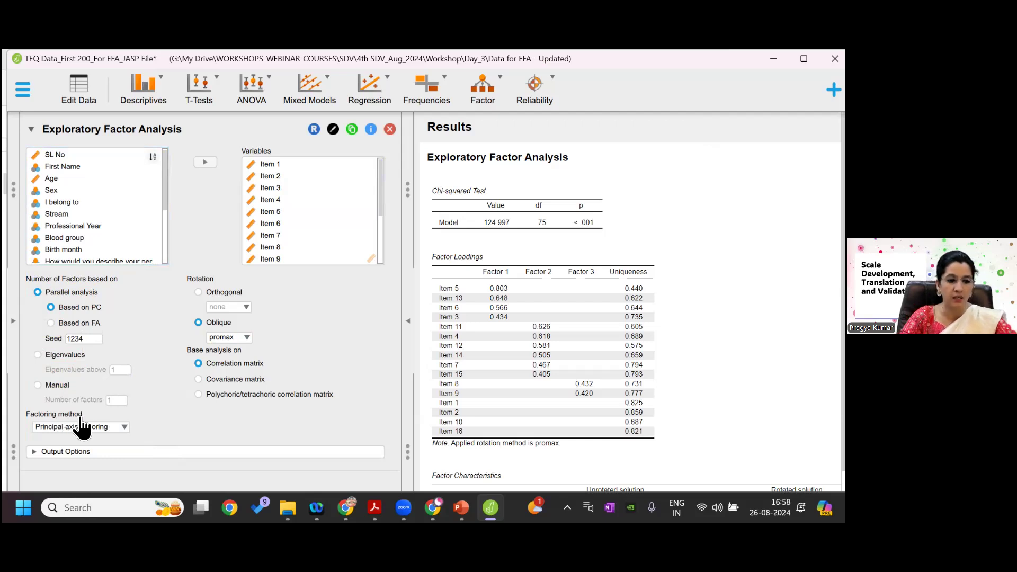
pyautogui.click(127, 430)
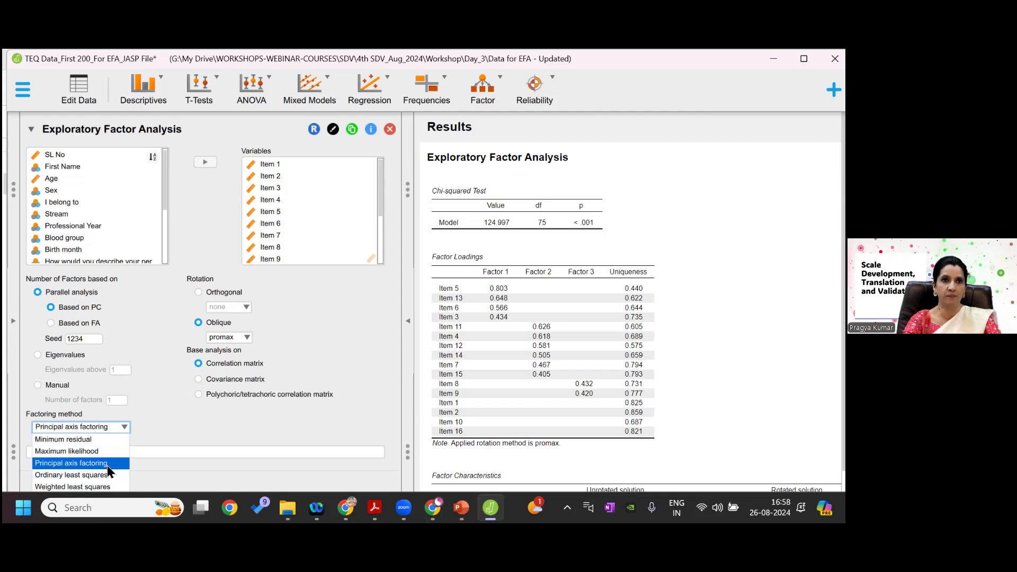
pyautogui.click(162, 428)
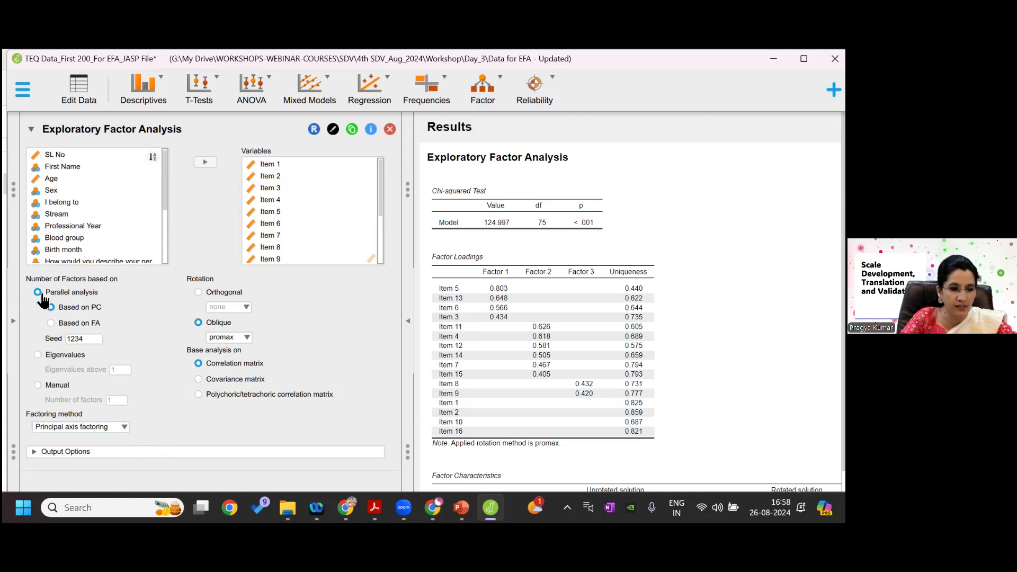
# Try the eigenvalues criterion for the number of factors, and return to parallel analysis based on FA
pyautogui.click(38, 355)
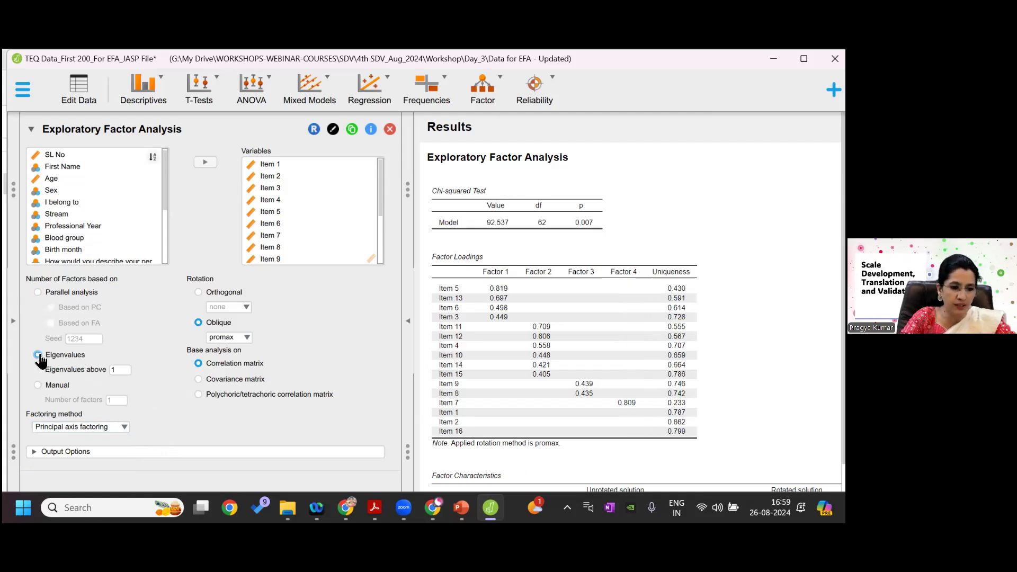
pyautogui.click(37, 293)
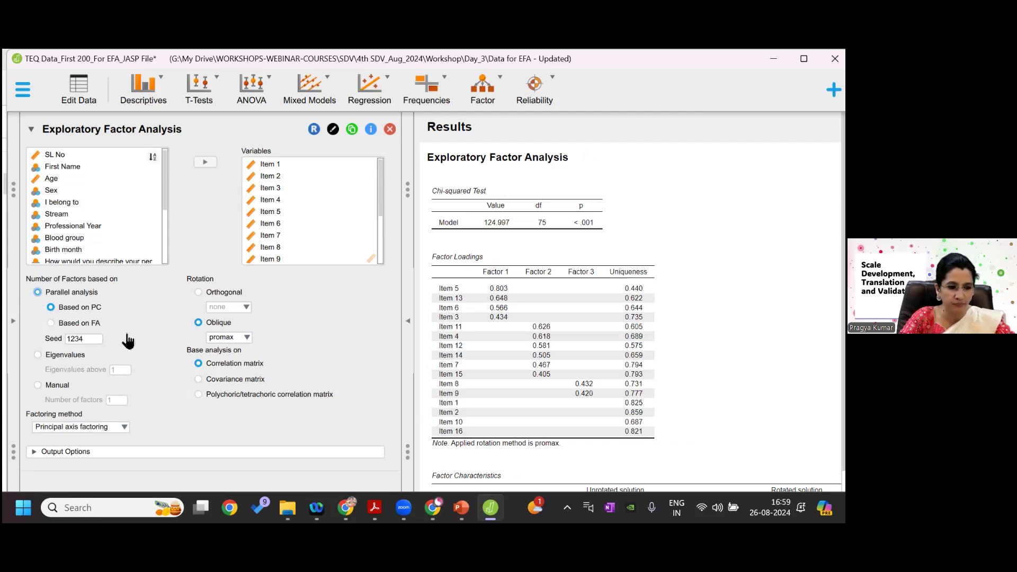
pyautogui.click(50, 324)
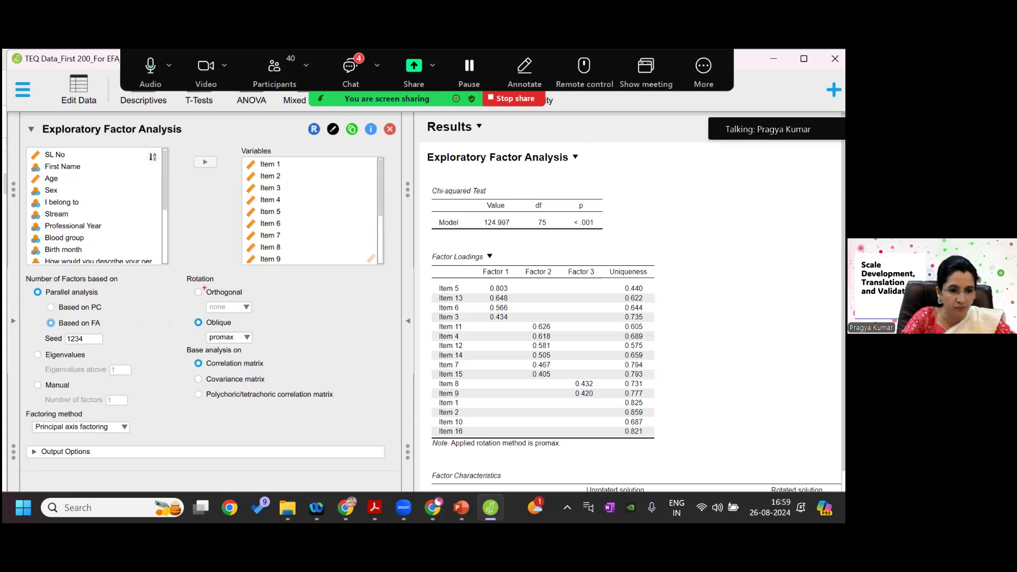
# Examine the rotation and analysis-basis settings, including the available oblique rotation methods
pyautogui.moveTo(185, 266); pyautogui.dragTo(310, 416)
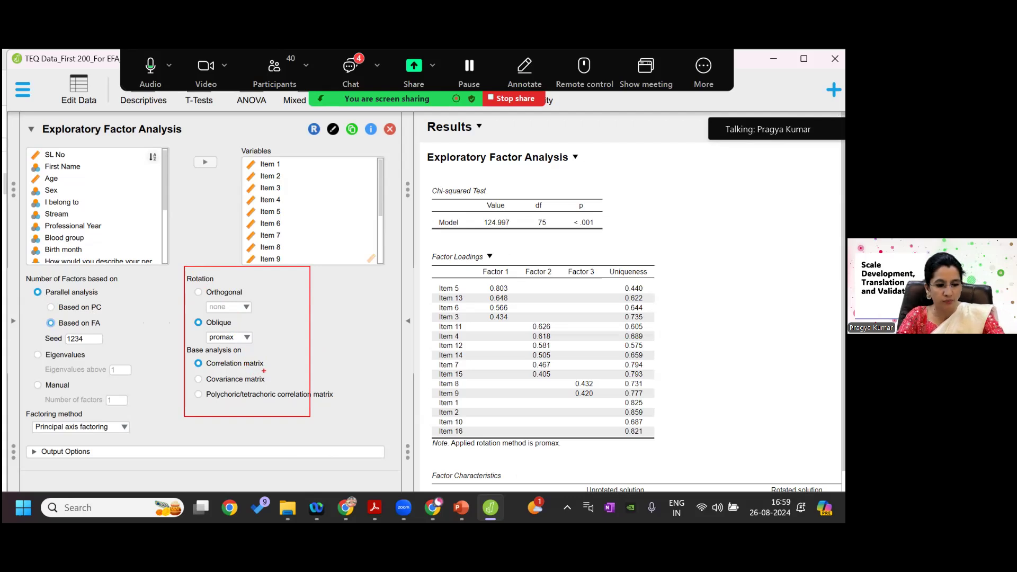
pyautogui.press('Escape')
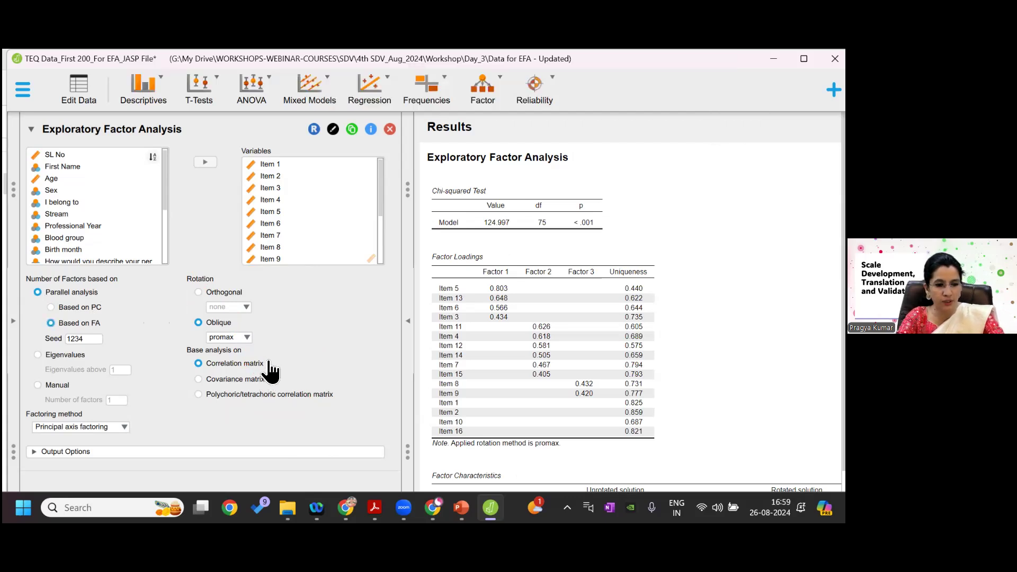
pyautogui.click(245, 339)
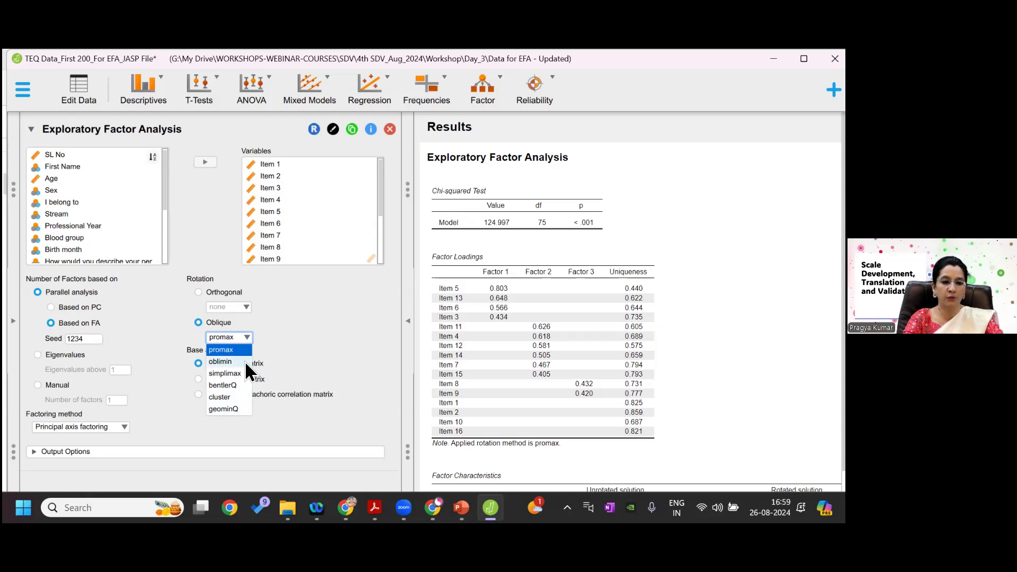
pyautogui.click(304, 351)
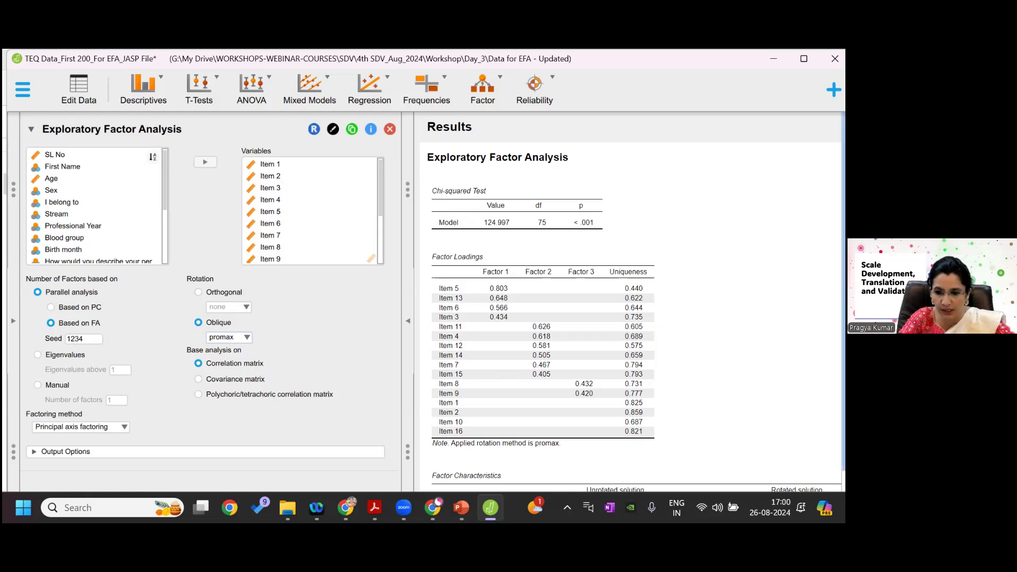
# Review the chi-squared and factor loadings results, and set the oblique rotation method to oblimin
pyautogui.scroll(-1, 630, 302)
pyautogui.scroll(-1, 476, 176)
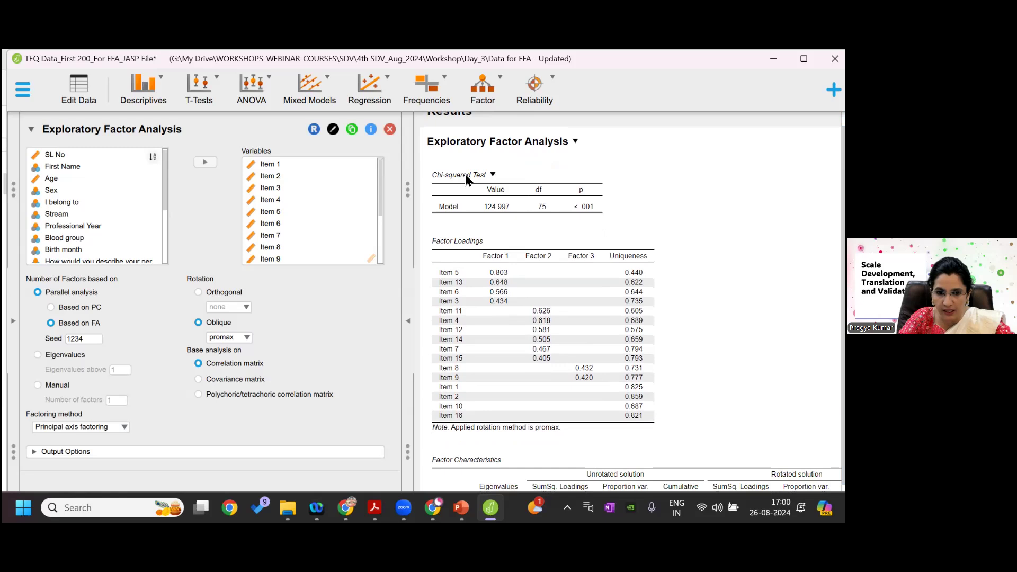
pyautogui.scroll(-3, 490, 240)
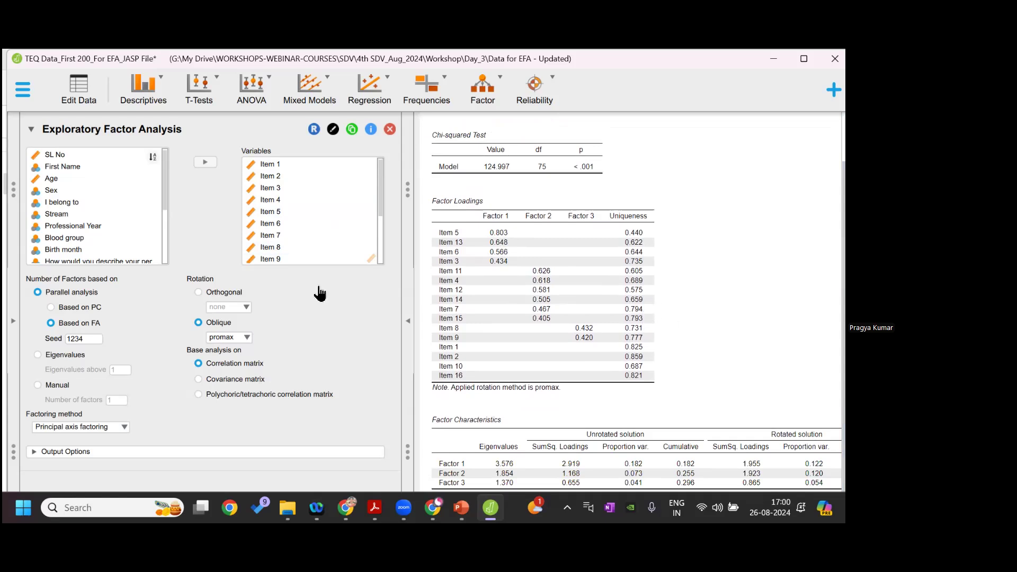
pyautogui.click(247, 338)
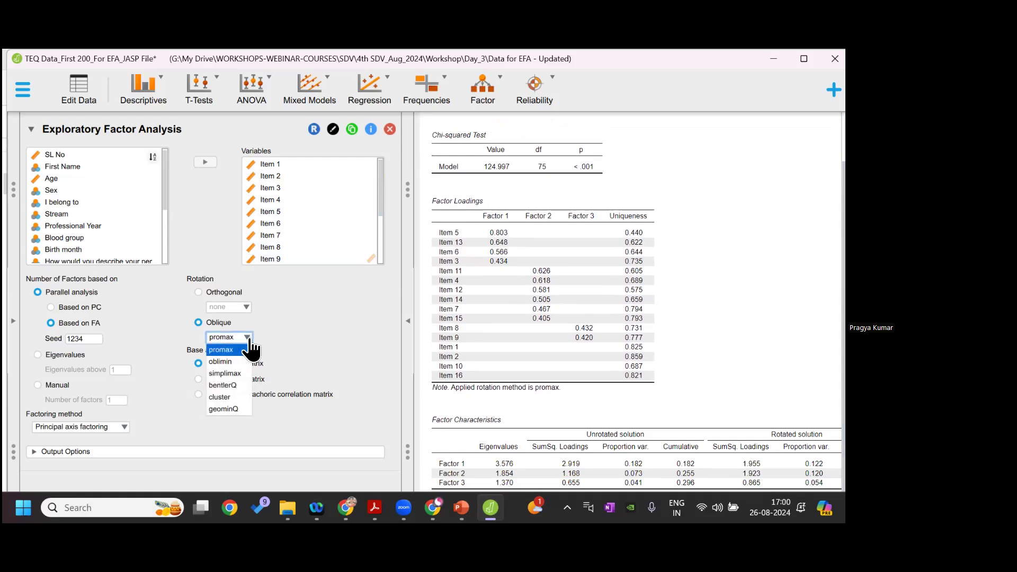
pyautogui.click(225, 362)
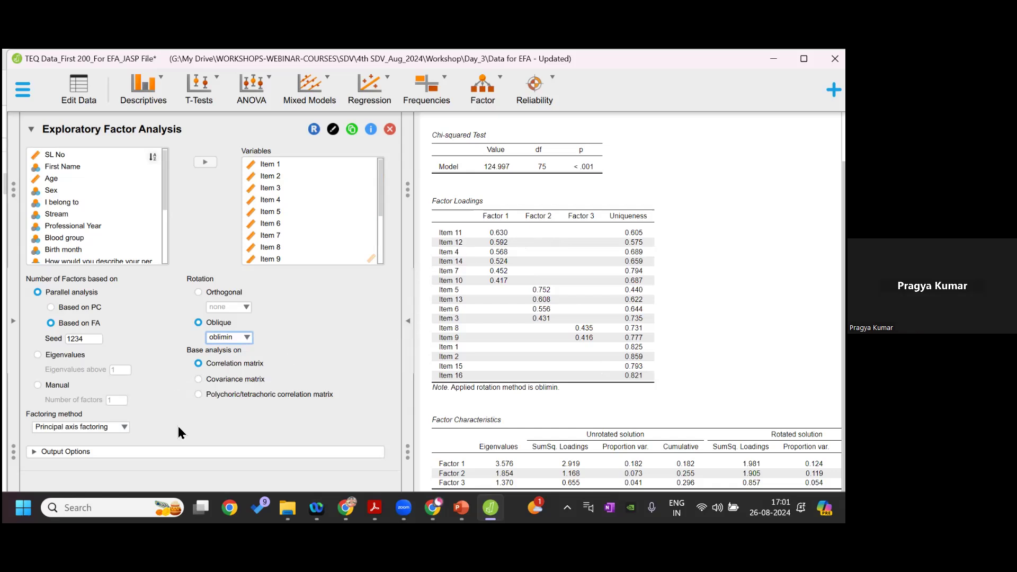
# Expand the output options and set the threshold for displayed factor loadings to 0
pyautogui.click(35, 451)
pyautogui.moveTo(400, 348); pyautogui.dragTo(403, 433)
pyautogui.moveTo(63, 401); pyautogui.dragTo(64, 421)
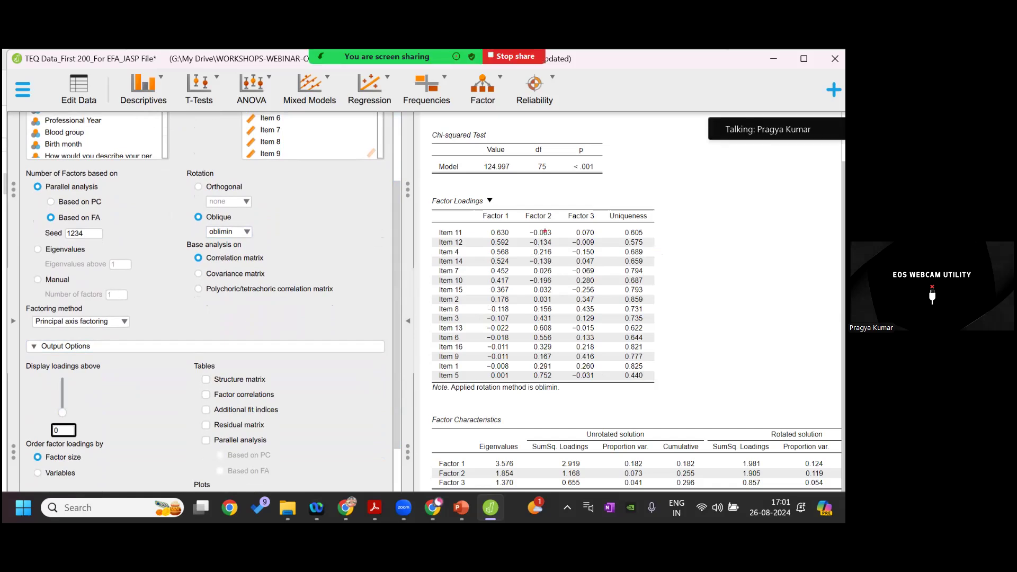
# Examine the Item 11 and Item 12 rows of the factor loadings table, dismissing the Google Drive device prompt
pyautogui.moveTo(480, 222)
pyautogui.mouseDown()
pyautogui.moveTo(598, 252)
pyautogui.moveTo(651, 243)
pyautogui.mouseUp()
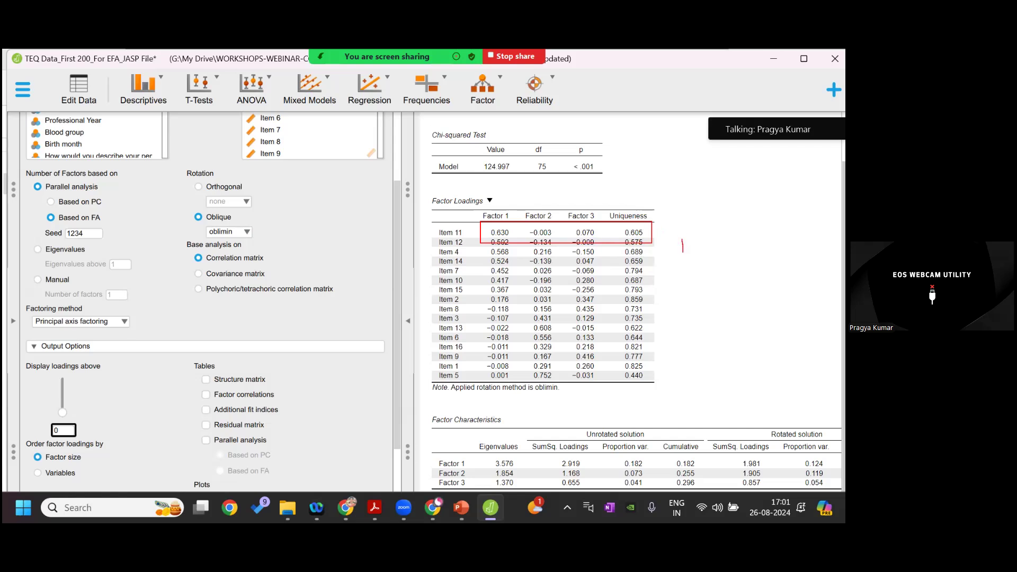
pyautogui.moveTo(683, 257); pyautogui.dragTo(679, 254)
pyautogui.moveTo(693, 253); pyautogui.dragTo(692, 256)
pyautogui.moveTo(718, 227)
pyautogui.mouseDown()
pyautogui.moveTo(743, 244)
pyautogui.moveTo(745, 221)
pyautogui.mouseUp()
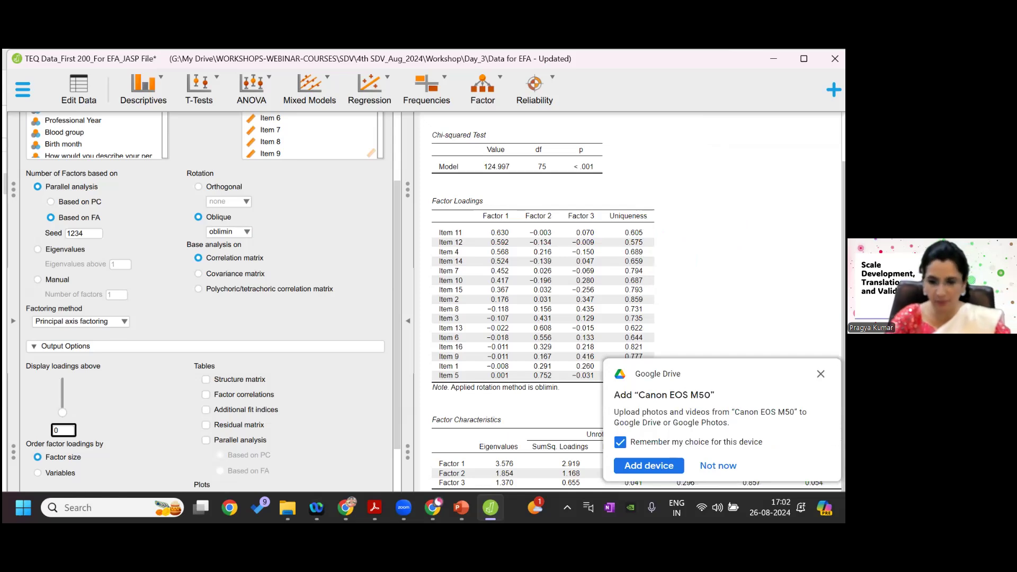
pyautogui.click(820, 374)
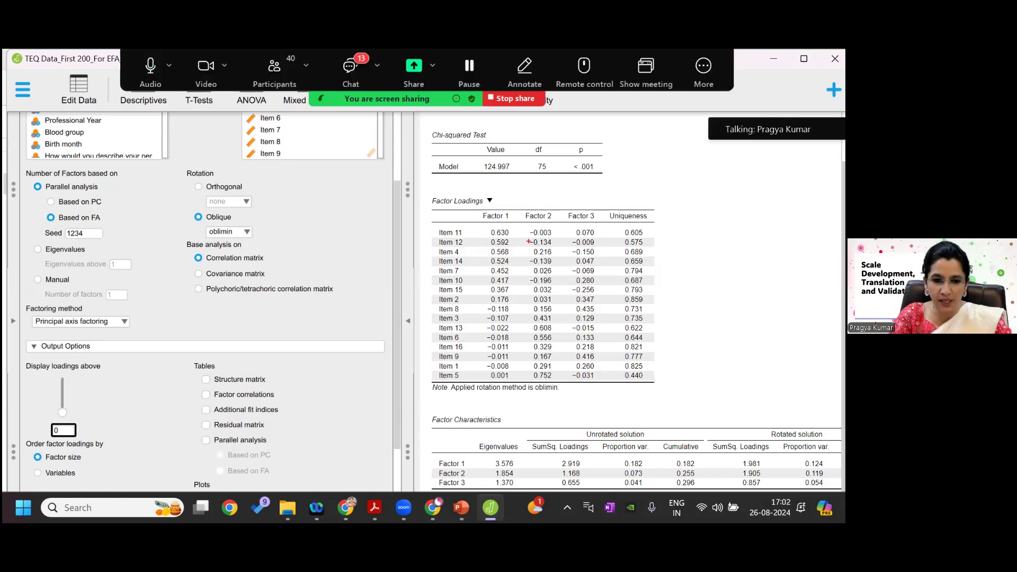
pyautogui.moveTo(436, 239)
pyautogui.mouseDown()
pyautogui.moveTo(474, 249)
pyautogui.moveTo(650, 248)
pyautogui.mouseUp()
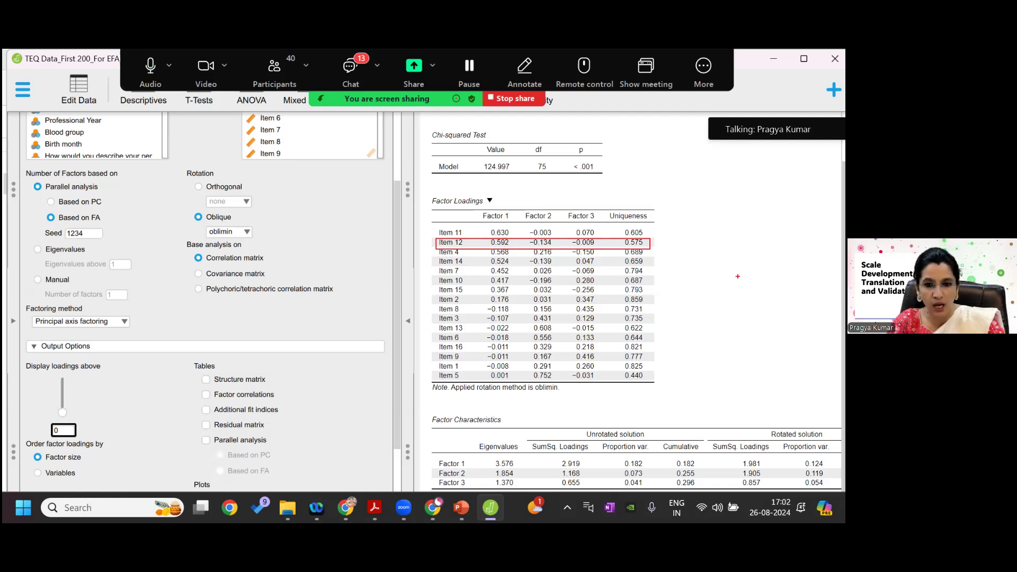
pyautogui.press('Escape')
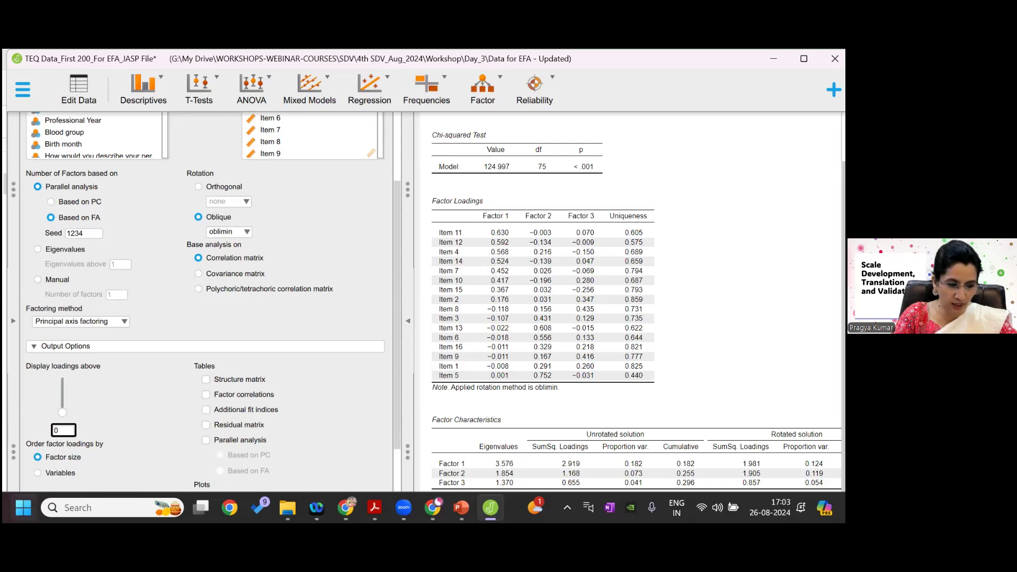
# Switch to the Windows Calculator and place its window clear of the factor loadings table
pyautogui.press('super')
pyautogui.write('cal')
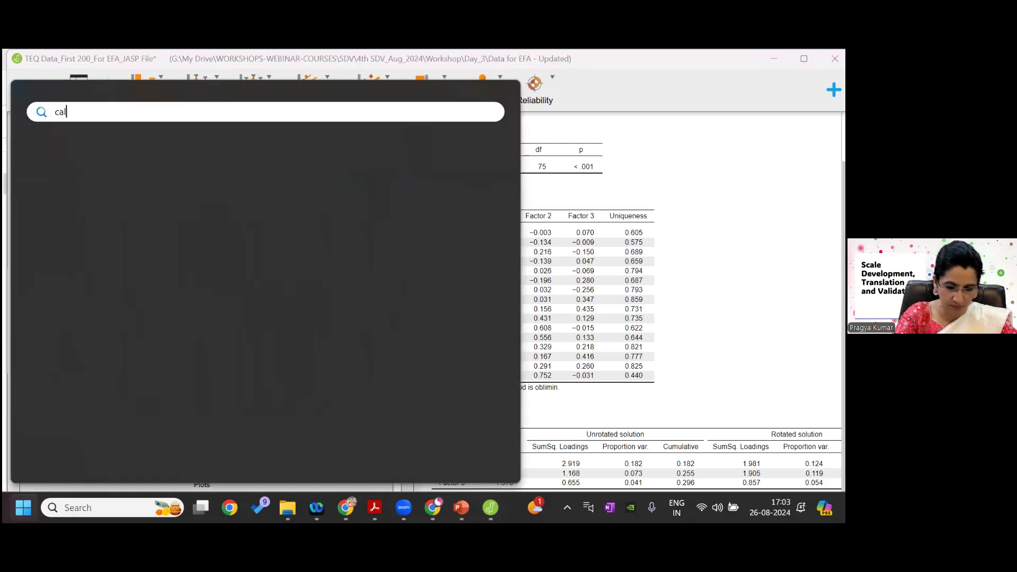
pyautogui.write('c')
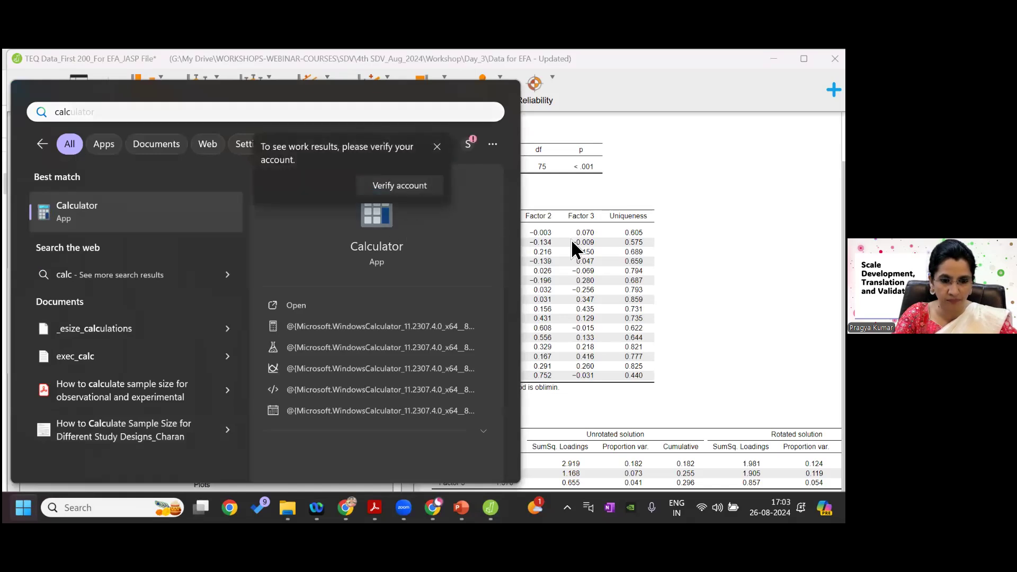
pyautogui.click(606, 246)
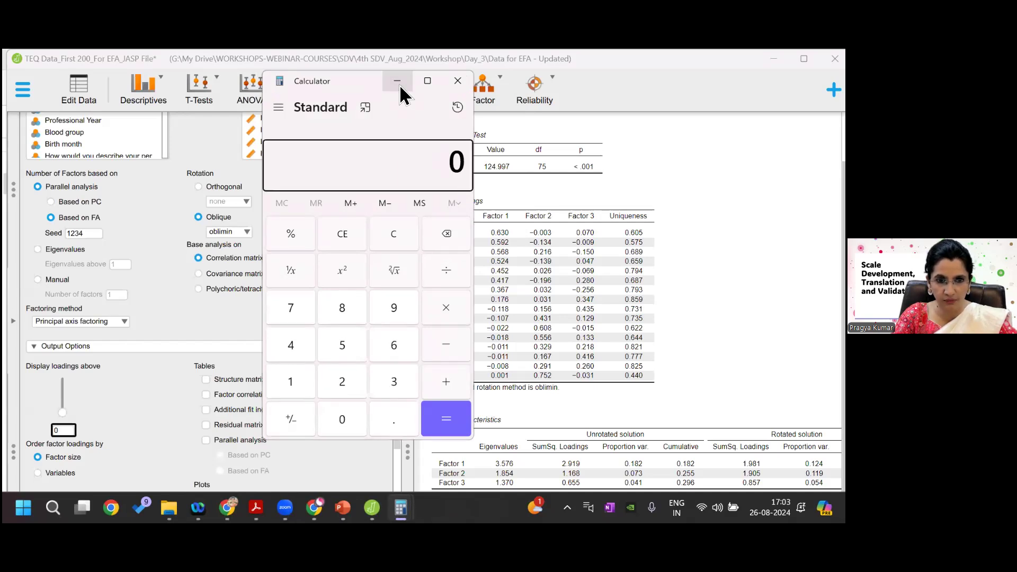
pyautogui.moveTo(347, 86); pyautogui.dragTo(305, 90)
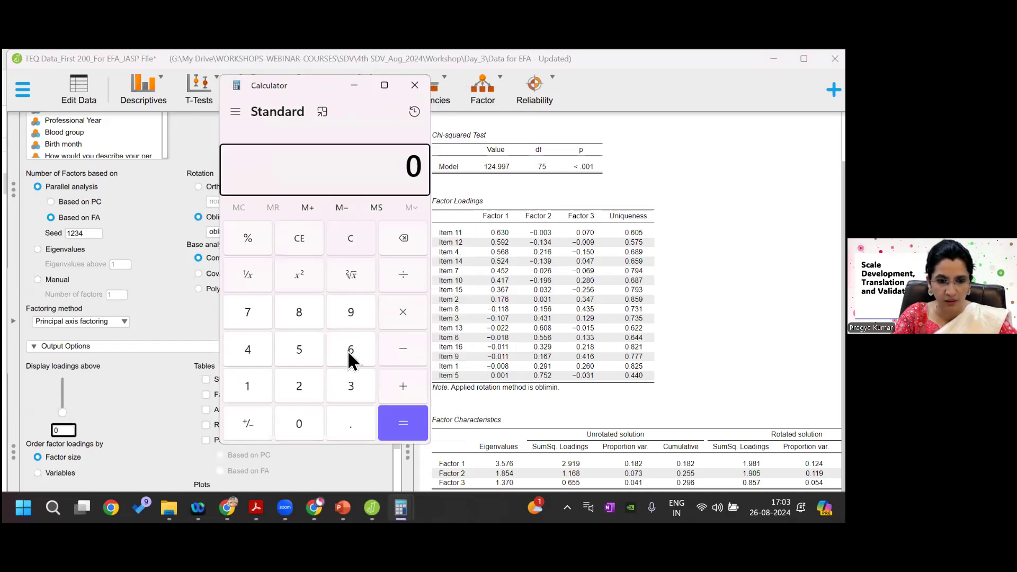
# Square Item 11's Factor 1 loading by calculating 0.63 × 0.63, and clear the calculator
pyautogui.click(356, 424)
pyautogui.click(353, 351)
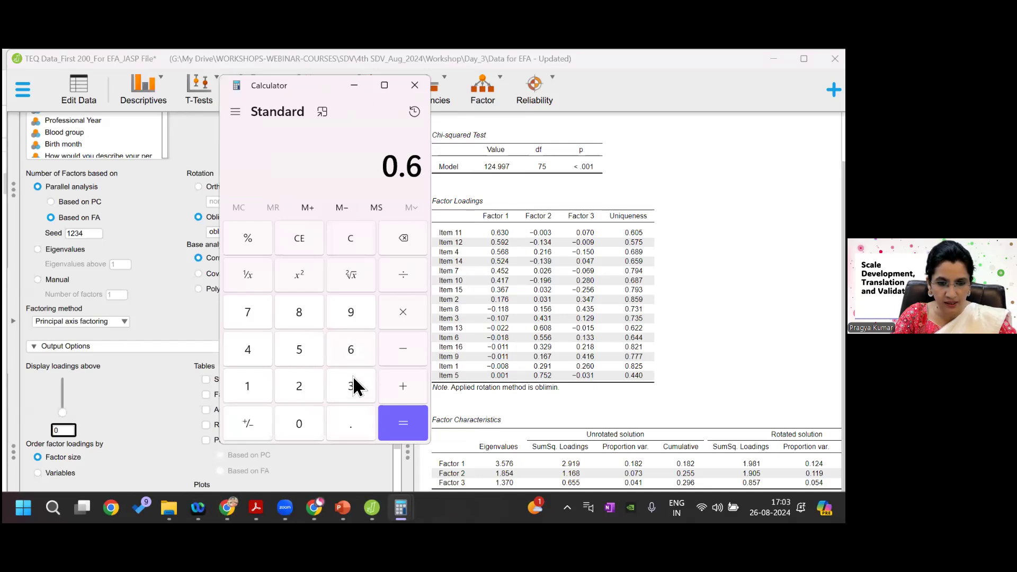
pyautogui.click(355, 386)
pyautogui.click(406, 316)
pyautogui.click(351, 427)
pyautogui.click(352, 351)
pyautogui.click(355, 386)
pyautogui.click(402, 428)
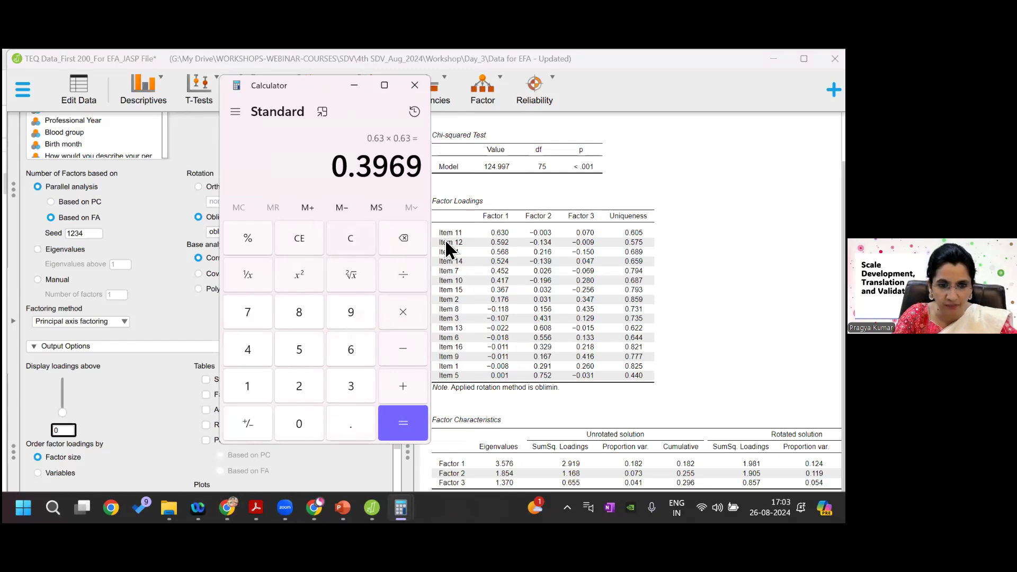
pyautogui.press('Escape')
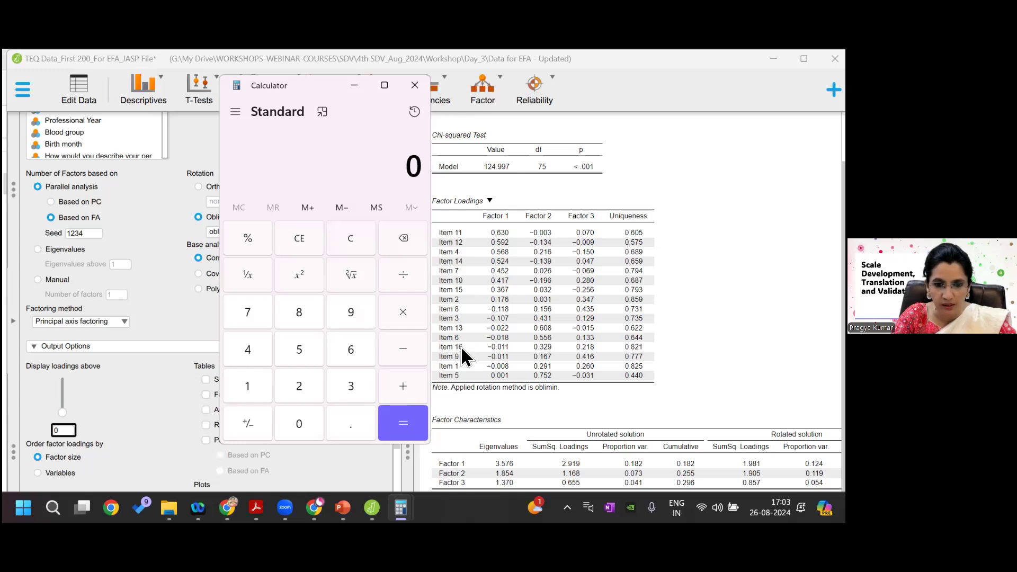
# Square the magnitude of Item 11's Factor 2 loading by calculating 0.003 × 0.003, and clear the calculator
pyautogui.click(350, 424)
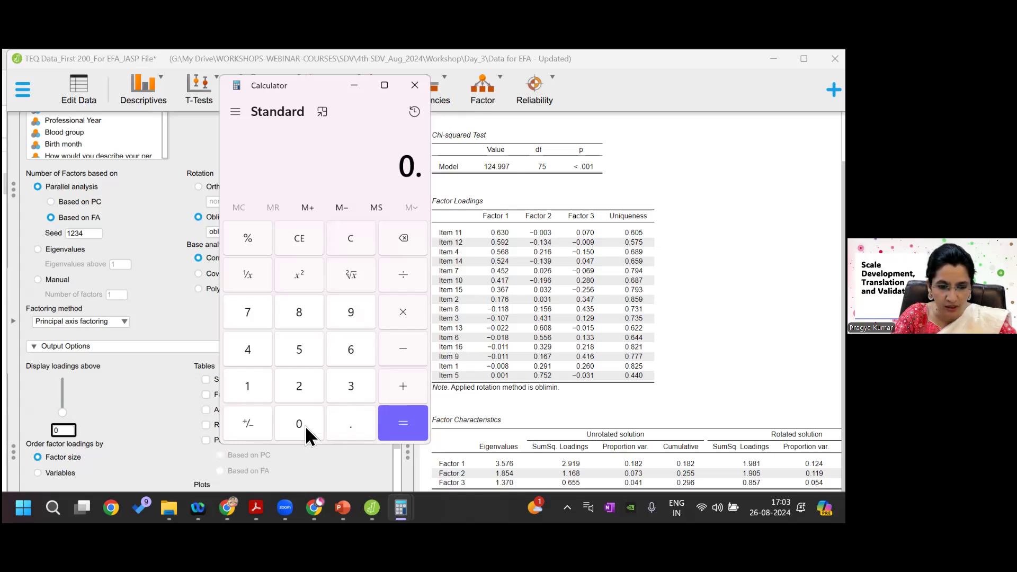
pyautogui.click(299, 423)
pyautogui.click(299, 423)
pyautogui.click(352, 387)
pyautogui.click(407, 318)
pyautogui.click(351, 431)
pyautogui.click(297, 425)
pyautogui.click(297, 425)
pyautogui.click(352, 389)
pyautogui.click(408, 430)
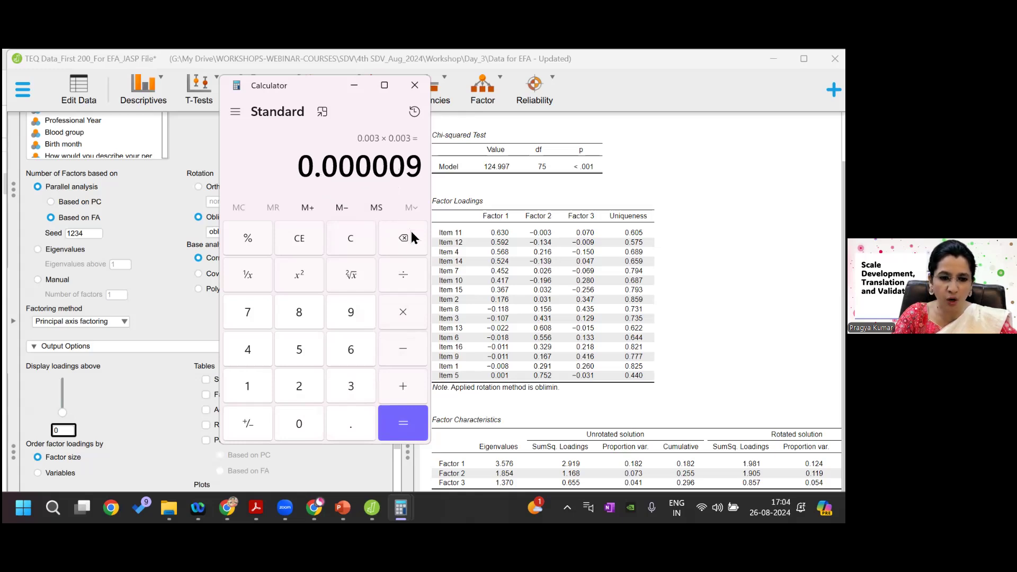
pyautogui.click(350, 247)
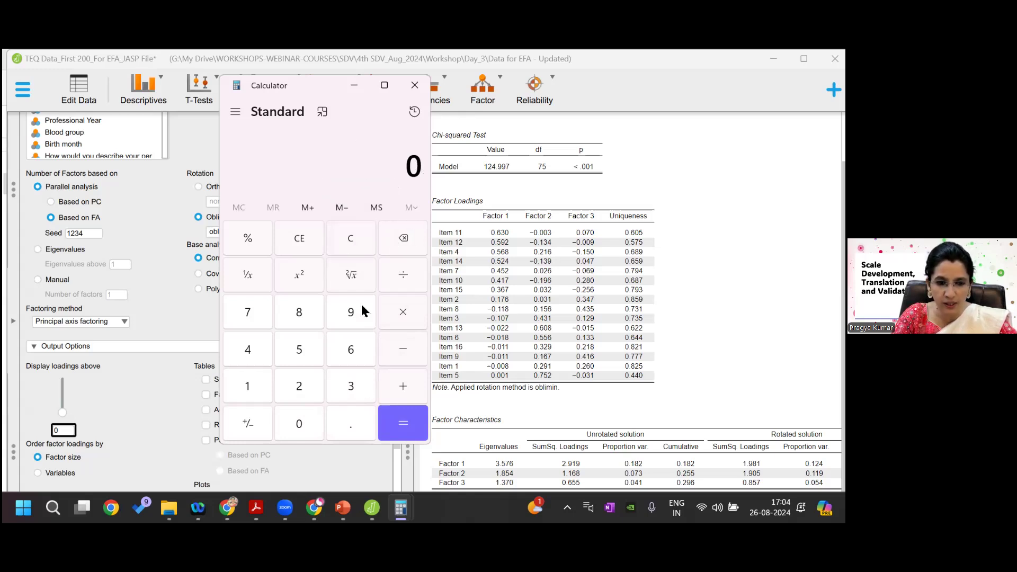
# Square Item 11's Factor 3 loading by calculating 0.07 × 0.07
pyautogui.click(355, 421)
pyautogui.click(307, 422)
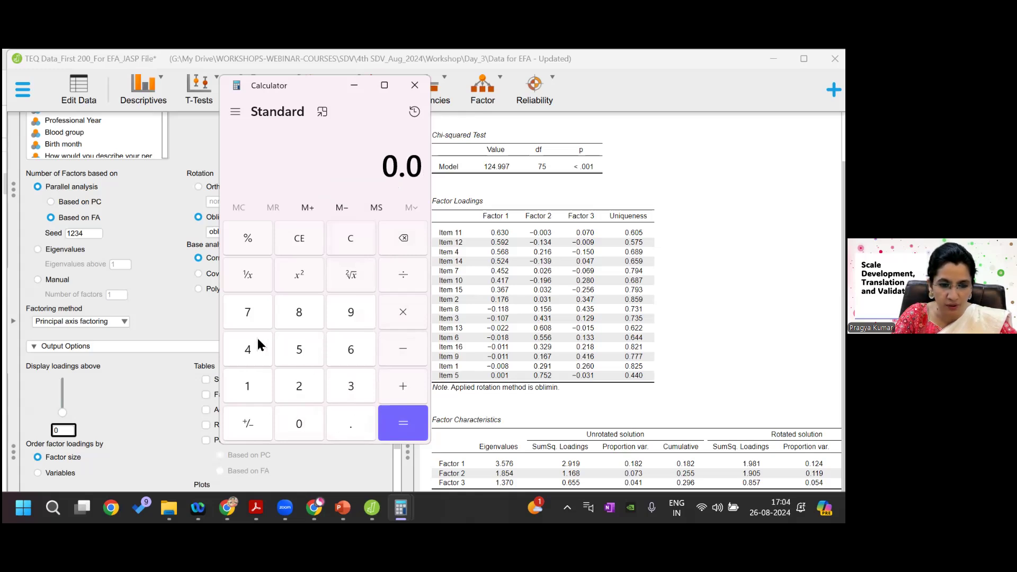
pyautogui.click(249, 307)
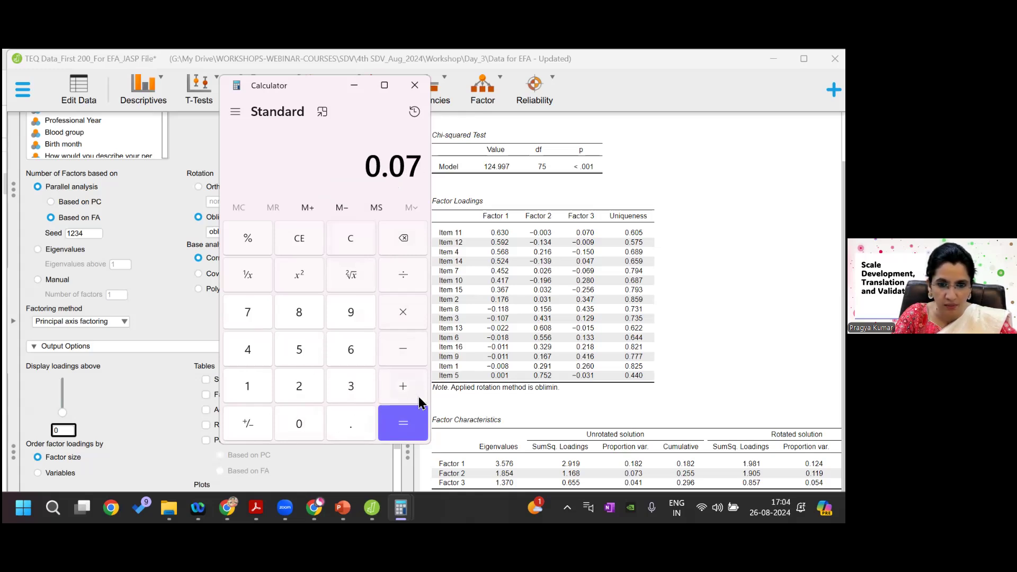
pyautogui.press('*')
pyautogui.click(340, 429)
pyautogui.click(311, 424)
pyautogui.click(250, 312)
pyautogui.click(403, 422)
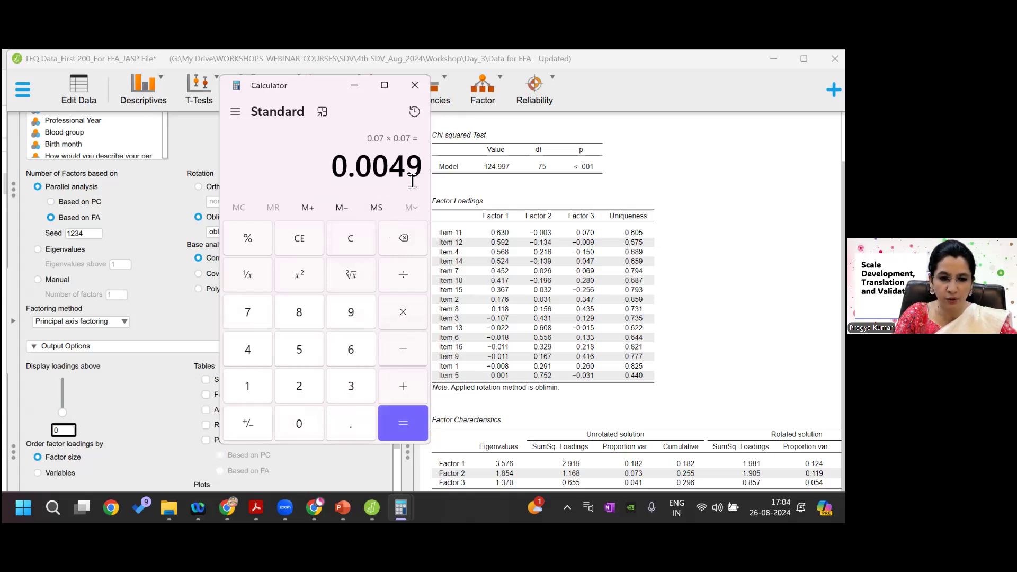
# Add 0.397, the rounded square of Item 11's Factor 1 loading, to the squared Factor 3 loading
pyautogui.click(403, 389)
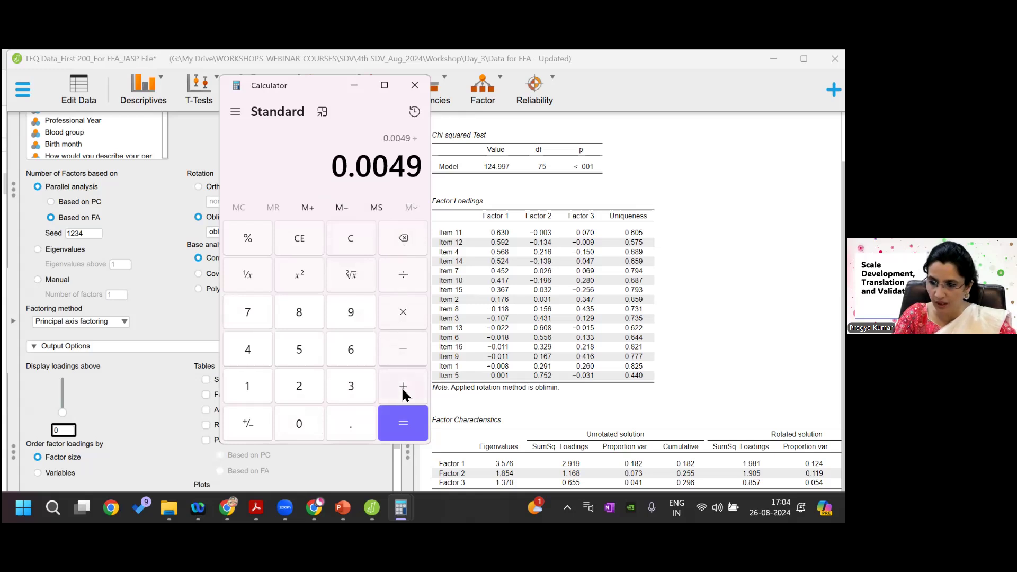
pyautogui.click(352, 422)
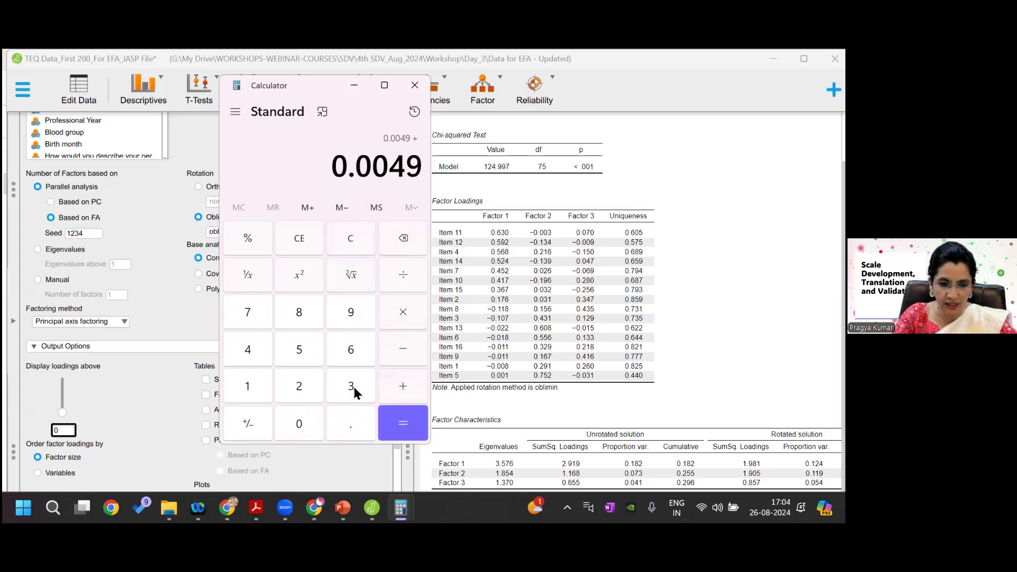
pyautogui.click(351, 386)
pyautogui.click(351, 321)
pyautogui.click(249, 313)
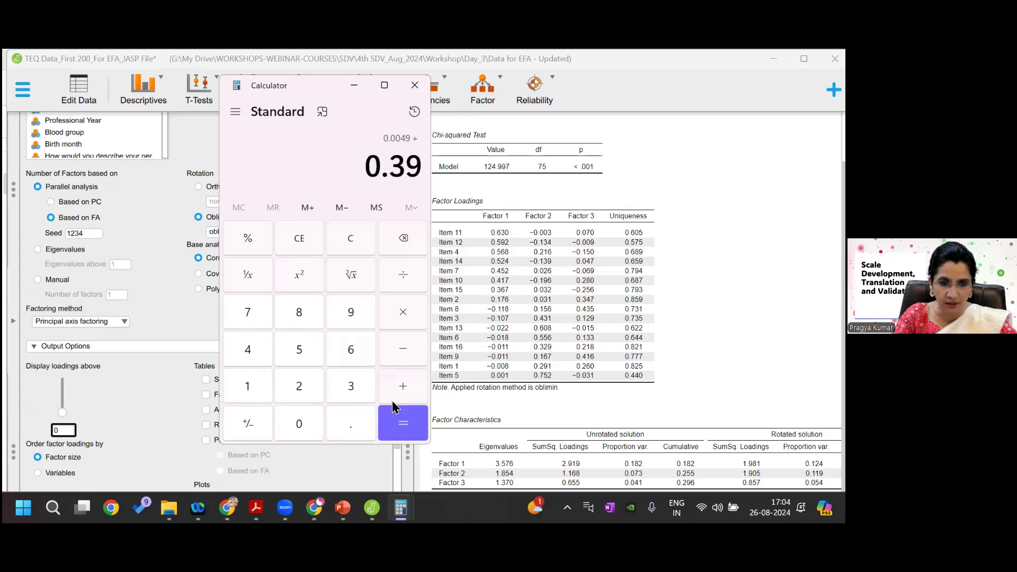
pyautogui.click(404, 421)
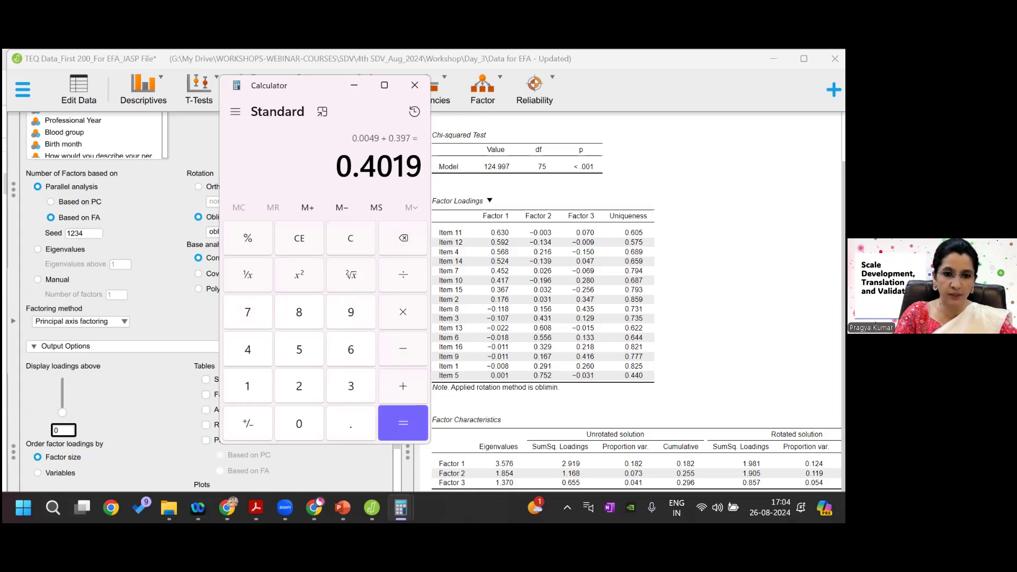
# Close the Calculator, mark Item 11's uniqueness value with a temporary box in the factor loadings table, and clear the mark
pyautogui.click(415, 85)
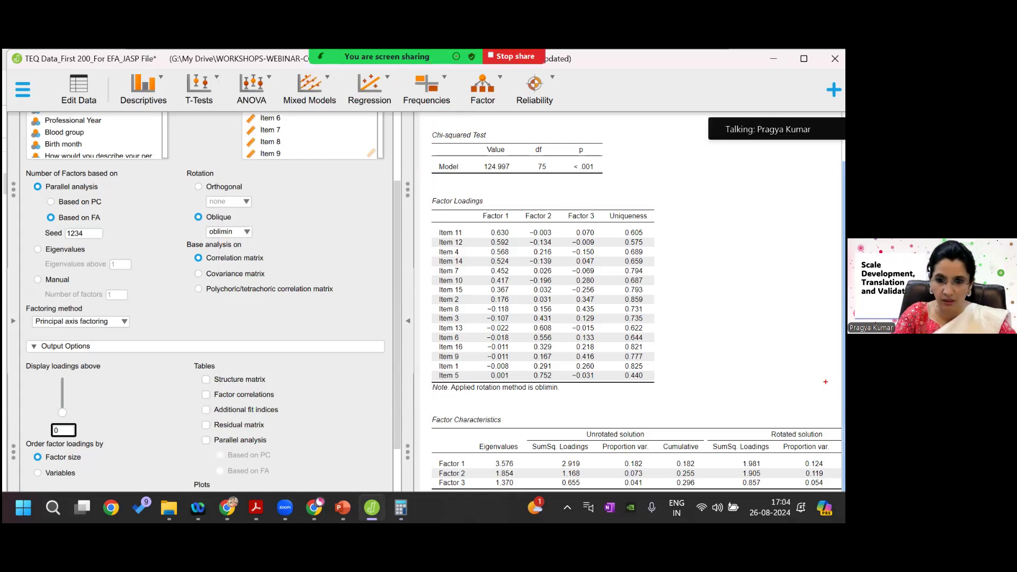
pyautogui.moveTo(604, 229); pyautogui.dragTo(649, 237)
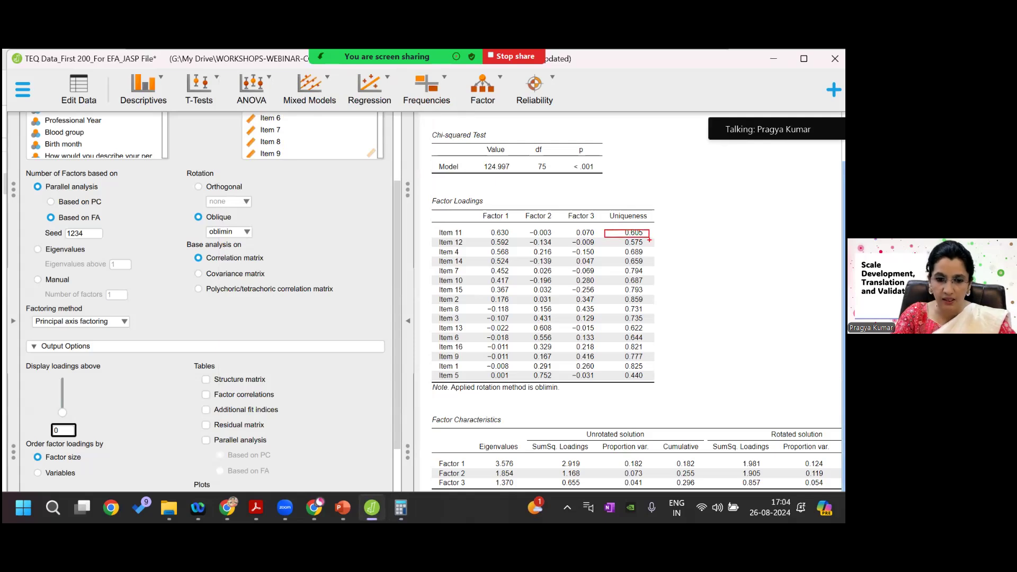
pyautogui.press('Escape')
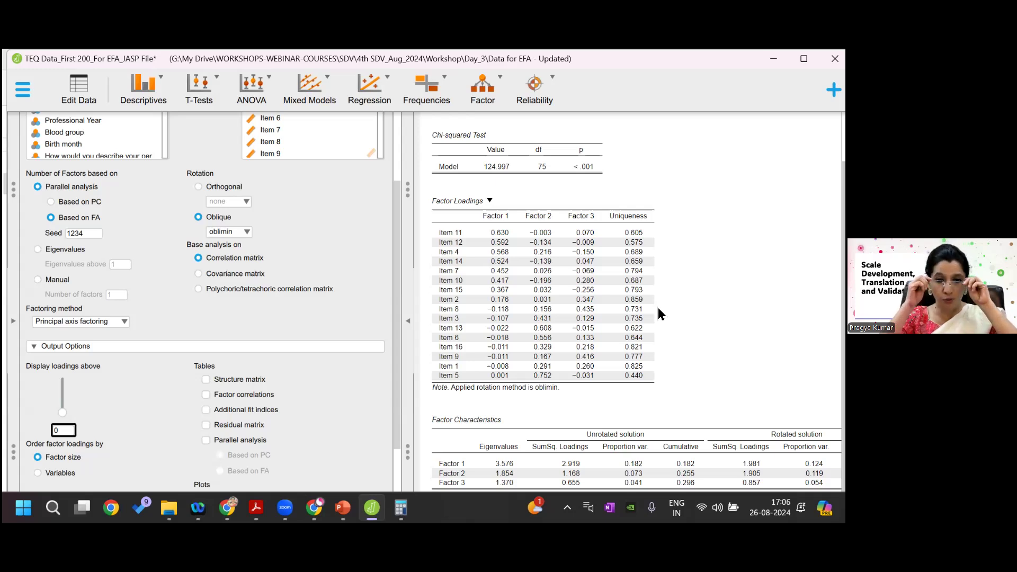
# Set the threshold for displayed factor loadings to 0.41 and maximize the JASP window
pyautogui.moveTo(69, 411); pyautogui.dragTo(66, 407)
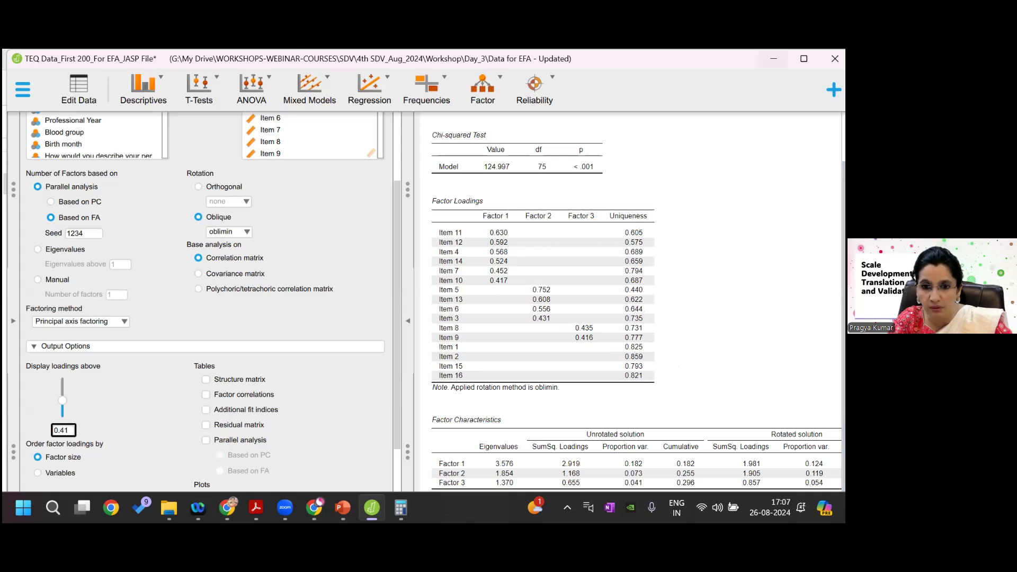
pyautogui.press('super+Up')
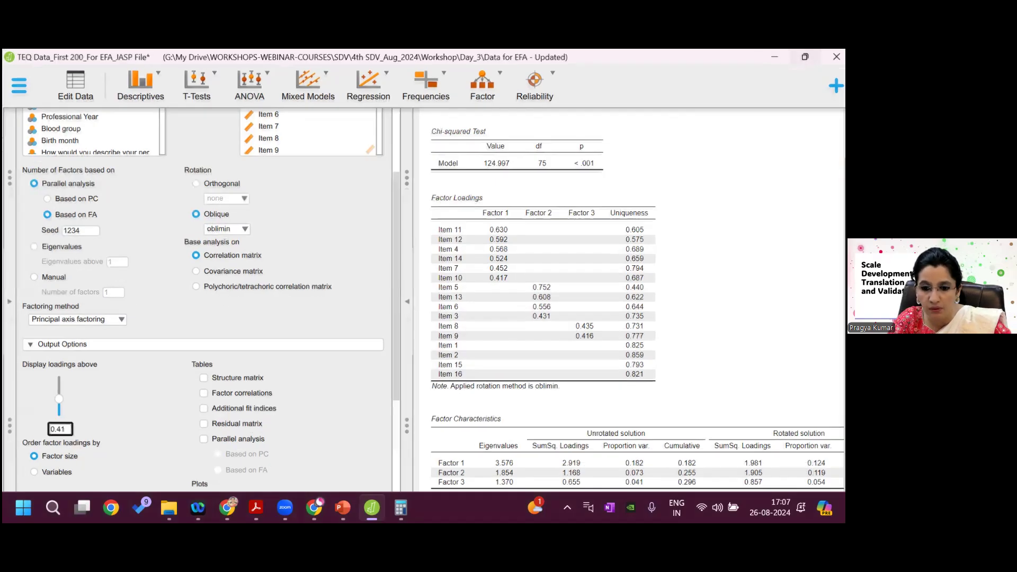
pyautogui.scroll(-1, 630, 296)
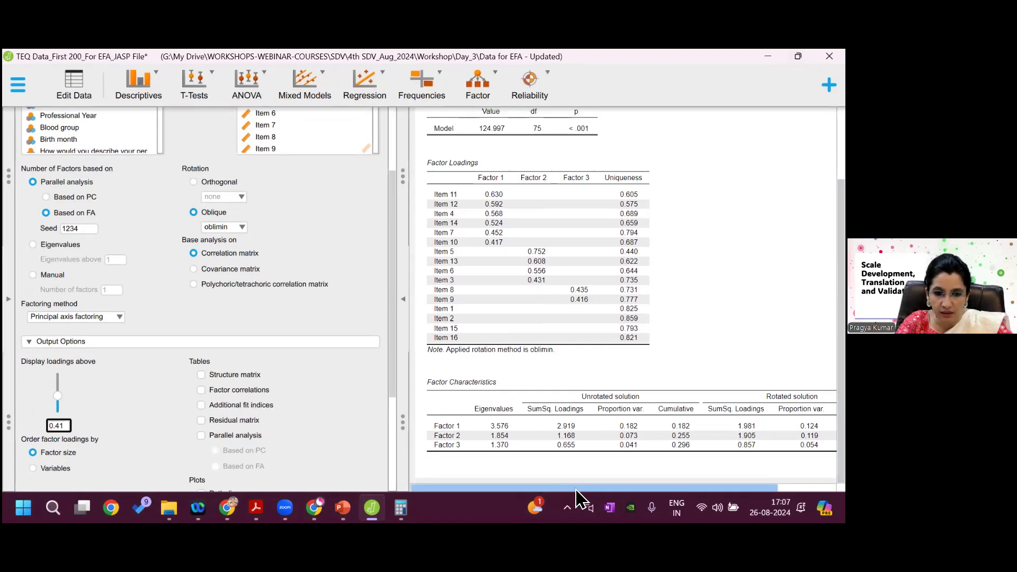
pyautogui.hscroll(1, 577, 493)
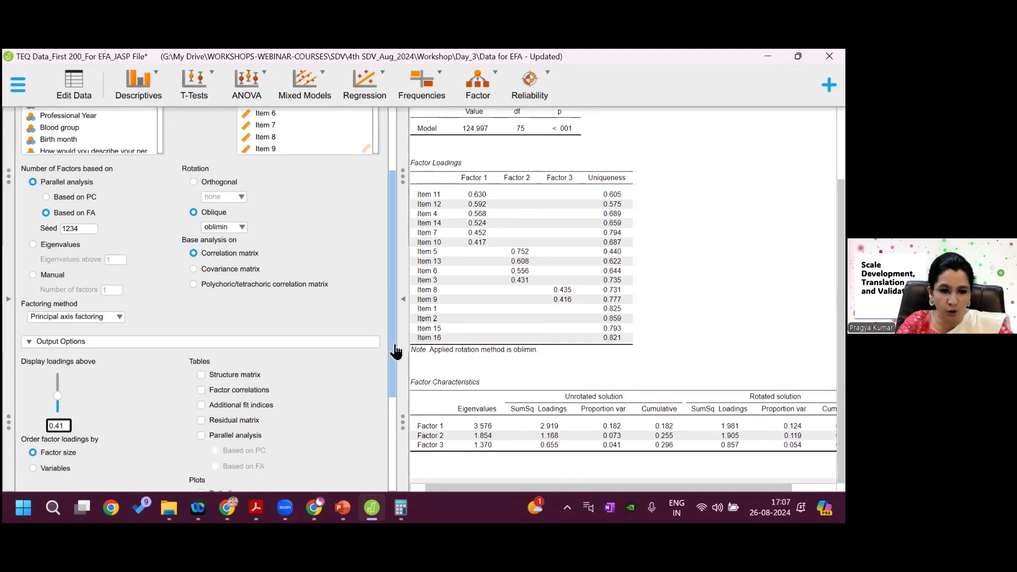
# Add a scree plot with parallel analysis results to the factor analysis output
pyautogui.scroll(-3, 393, 366)
pyautogui.scroll(-2, 265, 386)
pyautogui.click(204, 390)
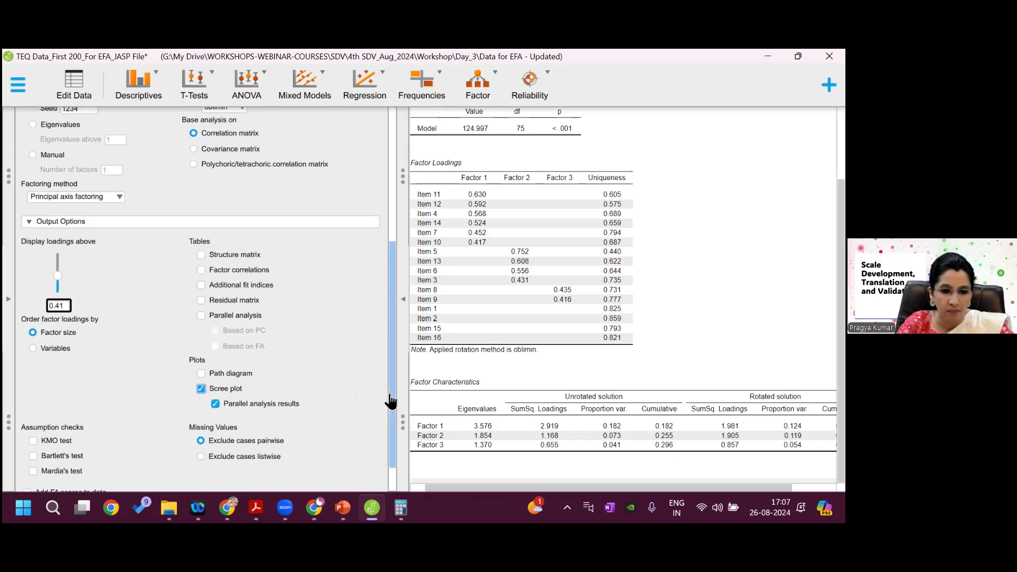
# Enable the KMO test and Bartlett's test as assumption checks
pyautogui.moveTo(393, 406); pyautogui.dragTo(395, 451)
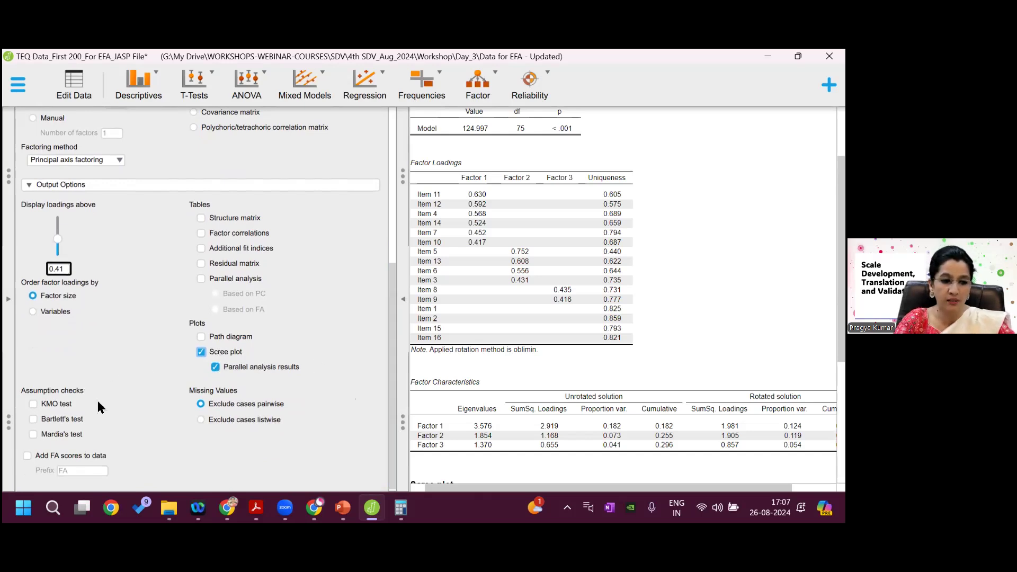
pyautogui.click(33, 404)
pyautogui.click(32, 419)
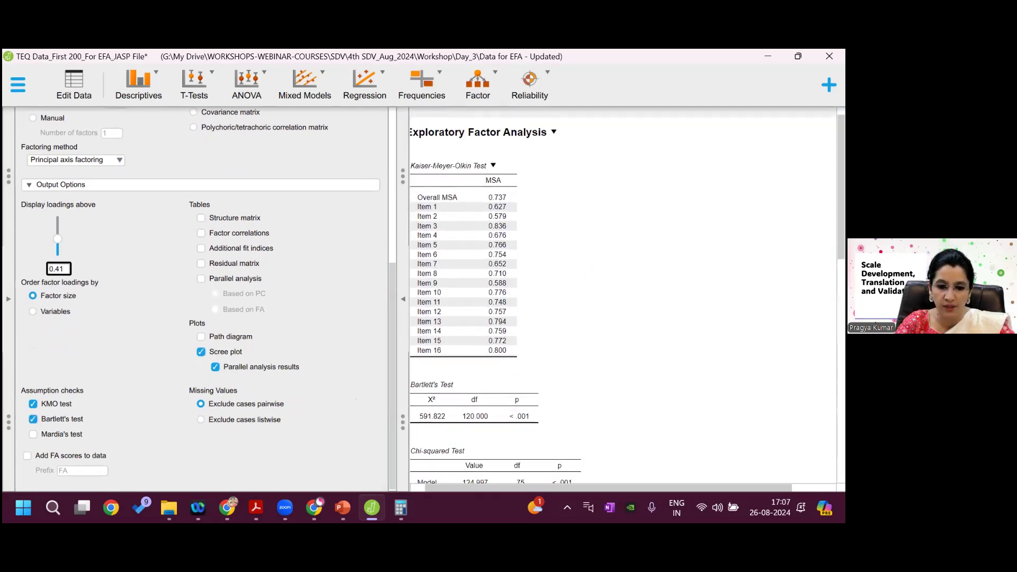
# Mark the overall MSA value and the Bartlett's test p-value with temporary boxes, and clear the marks
pyautogui.moveTo(629, 491); pyautogui.dragTo(559, 493)
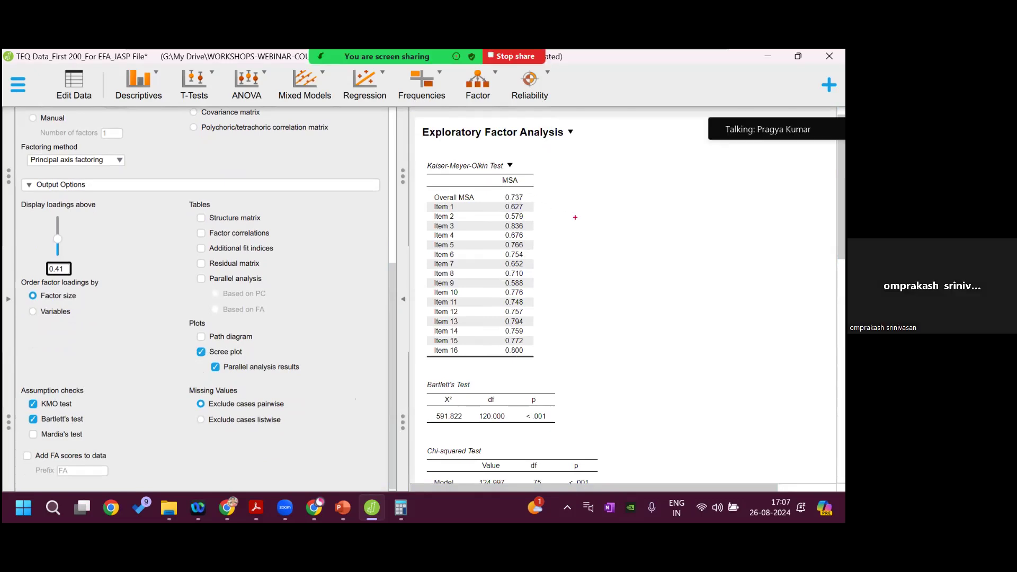
pyautogui.moveTo(500, 188); pyautogui.dragTo(525, 203)
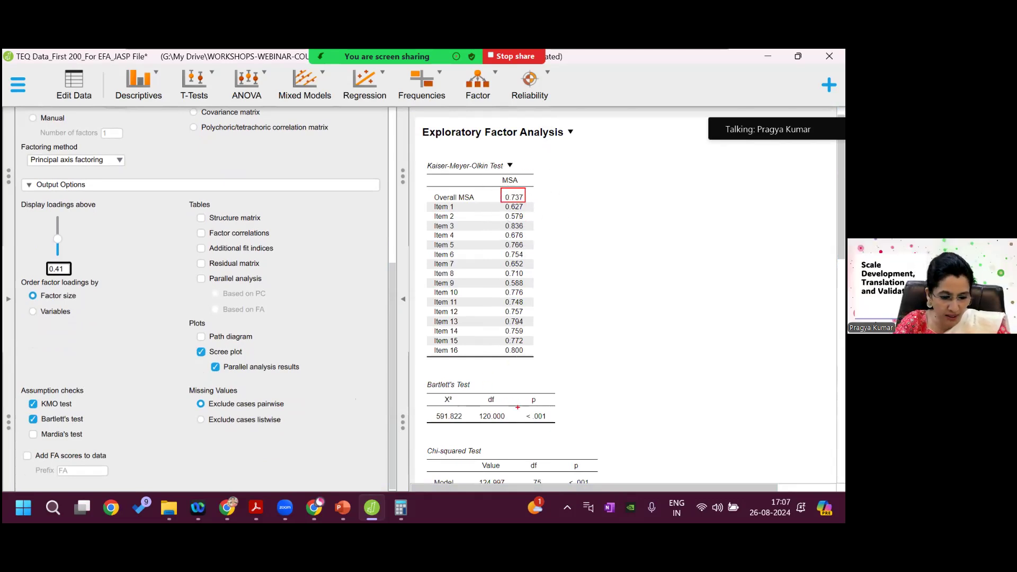
pyautogui.moveTo(525, 406); pyautogui.dragTo(553, 431)
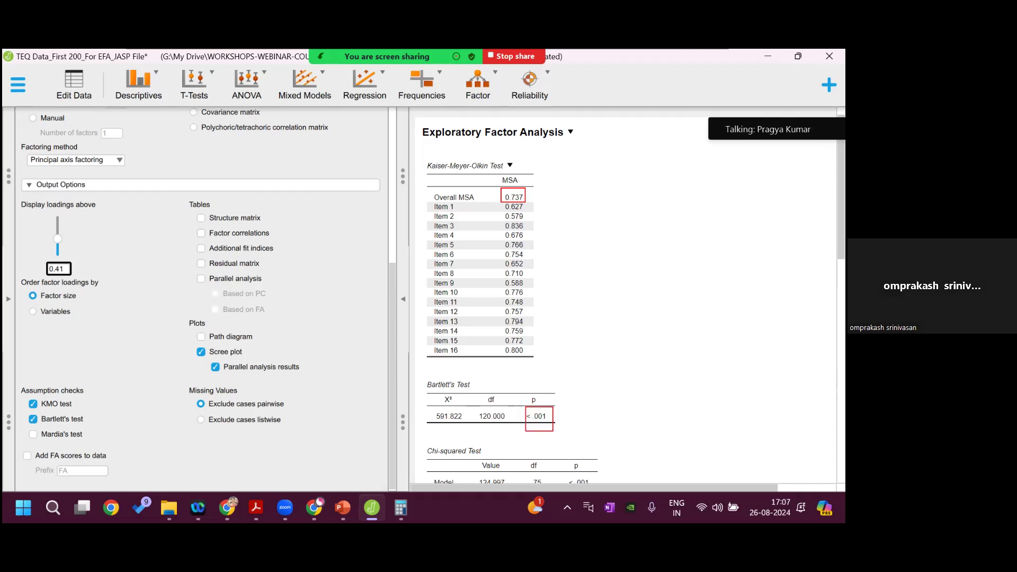
pyautogui.click(606, 395)
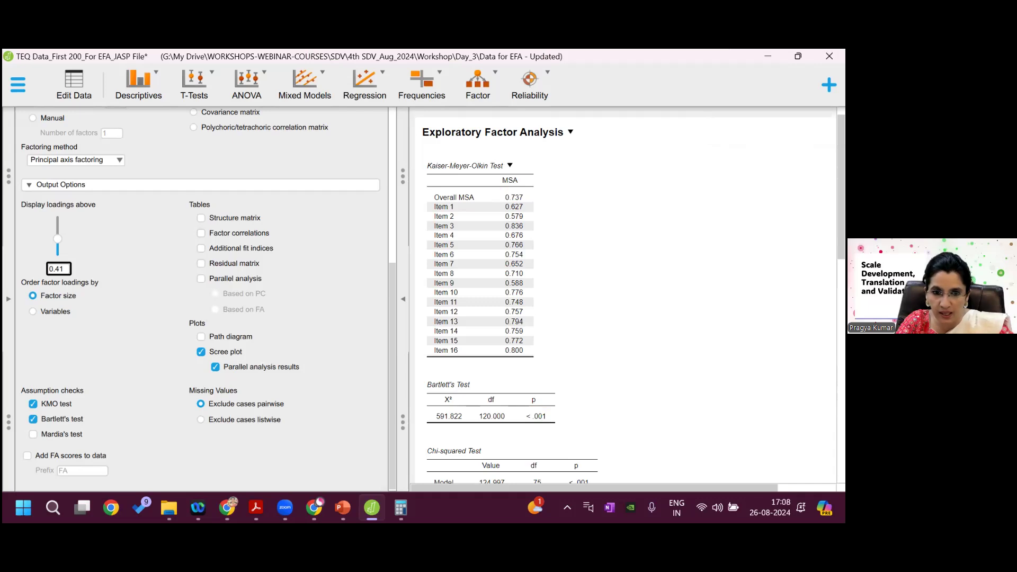
# Review the factor loadings and factor characteristics tables, and box the first three data points on the scree plot
pyautogui.scroll(-1, 625, 297)
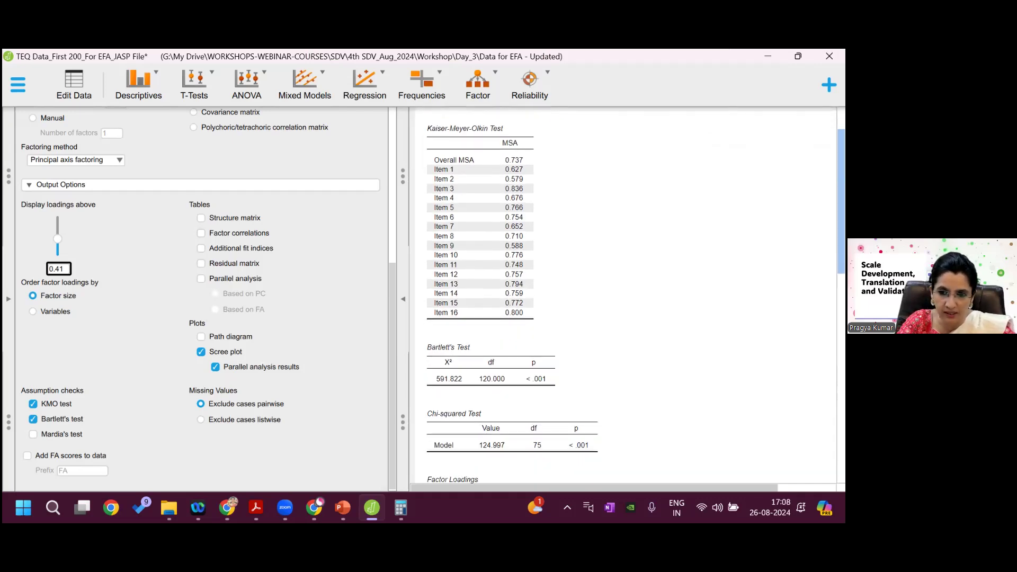
pyautogui.scroll(-1, 625, 297)
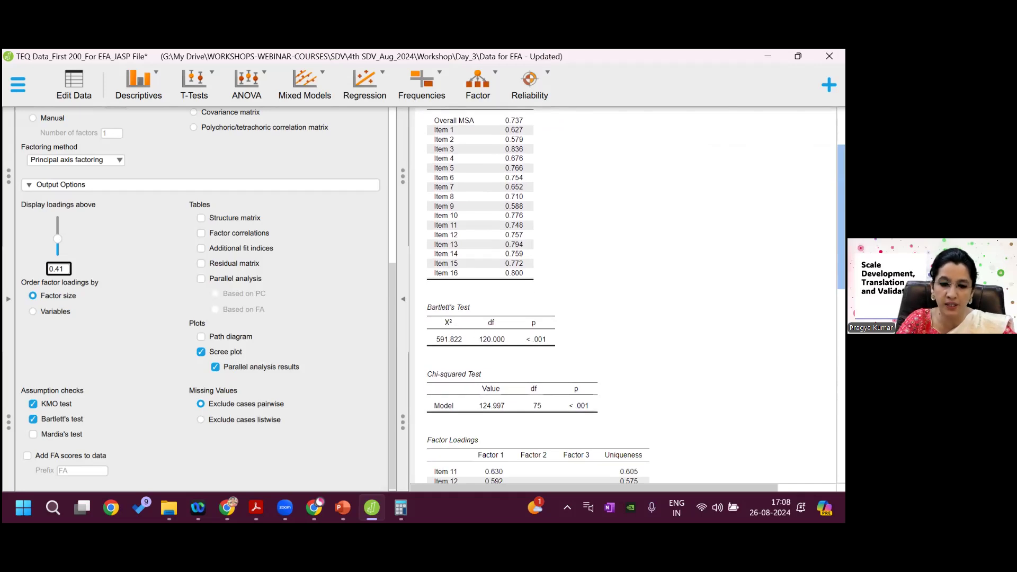
pyautogui.scroll(-5, 625, 296)
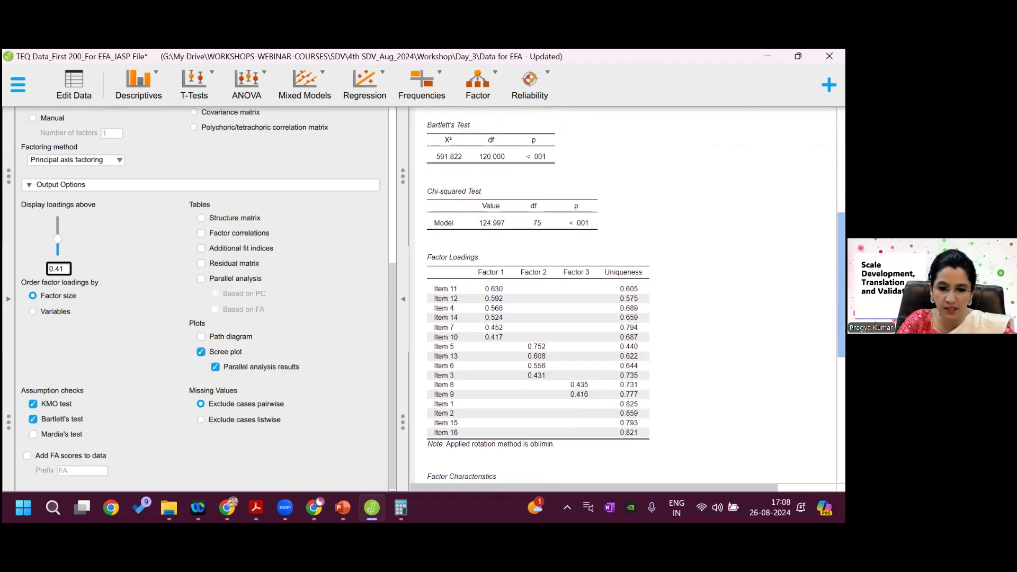
pyautogui.scroll(-1, 665, 302)
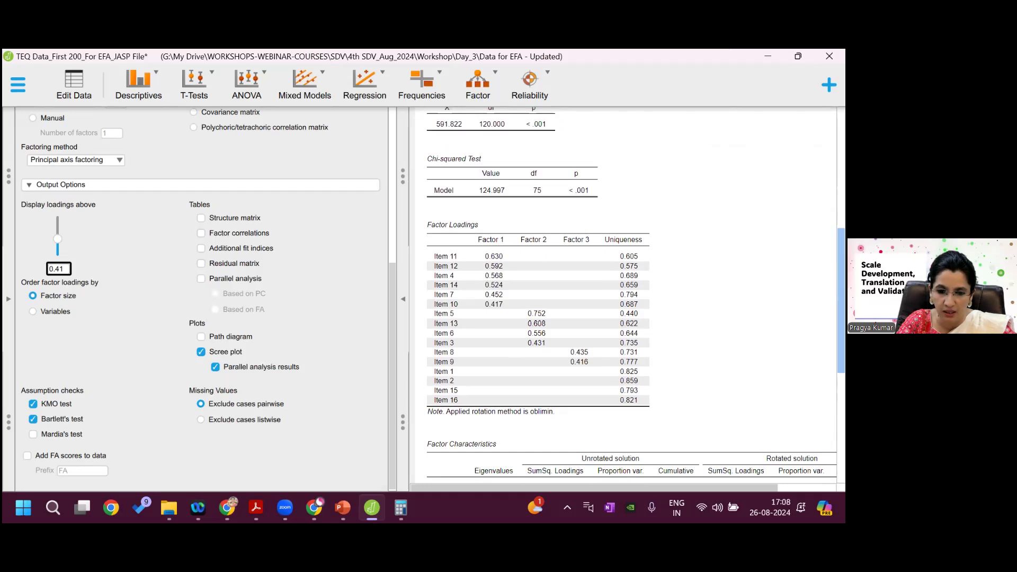
pyautogui.scroll(-6, 626, 297)
pyautogui.scroll(-2, 558, 429)
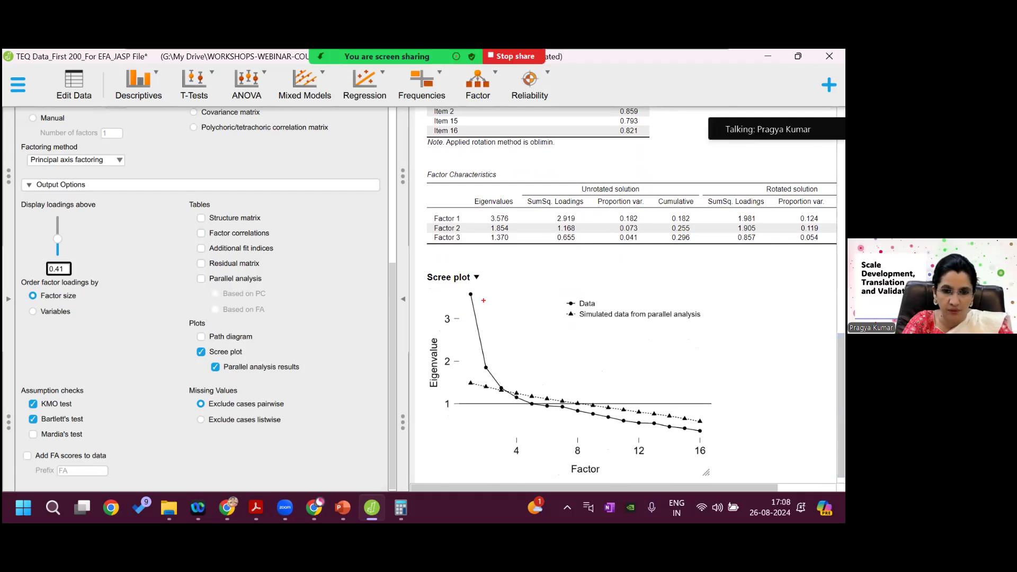
pyautogui.moveTo(465, 286); pyautogui.dragTo(470, 295)
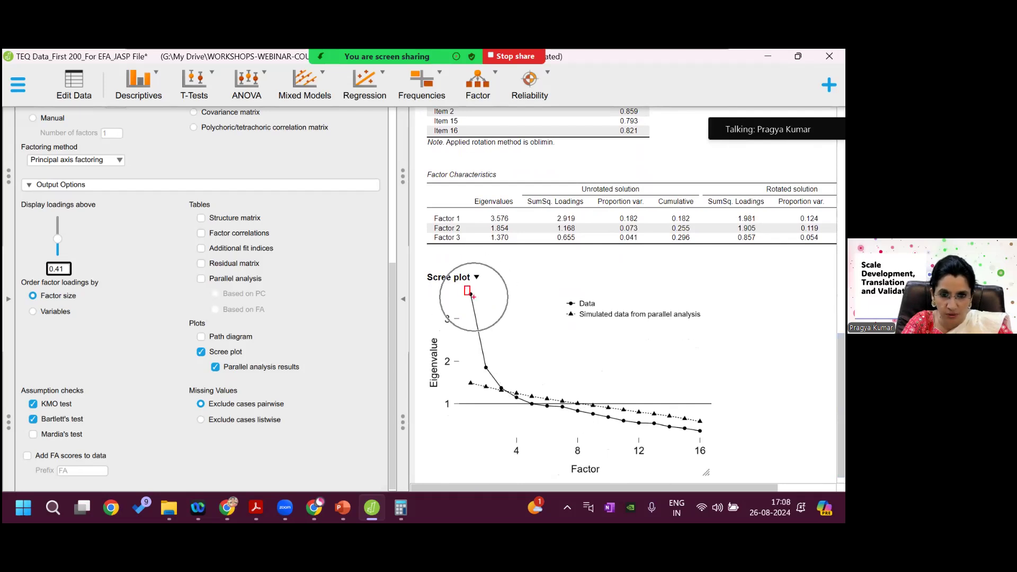
pyautogui.moveTo(484, 355); pyautogui.dragTo(496, 385)
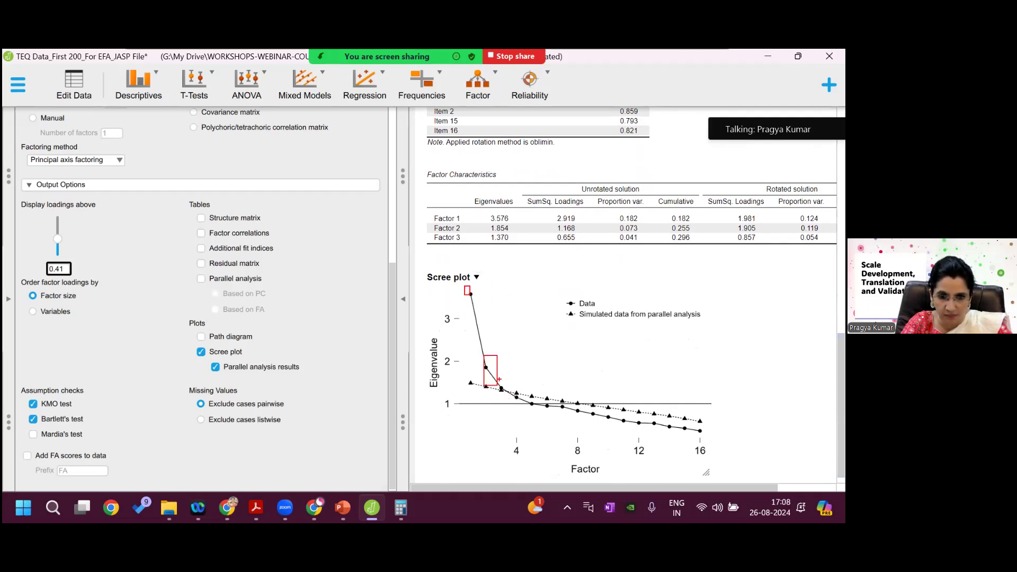
pyautogui.moveTo(500, 380); pyautogui.dragTo(507, 390)
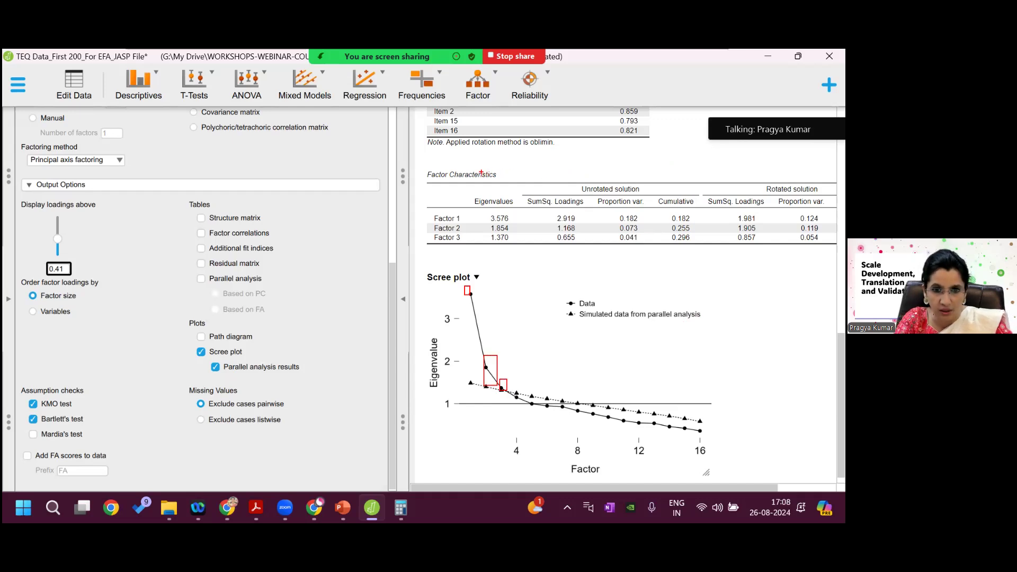
# In the Factor Characteristics table, box the unrotated solution columns and Factor 3's proportion of variance and cumulative values, and clear the marks
pyautogui.moveTo(523, 170)
pyautogui.mouseDown()
pyautogui.moveTo(617, 241)
pyautogui.moveTo(701, 276)
pyautogui.mouseUp()
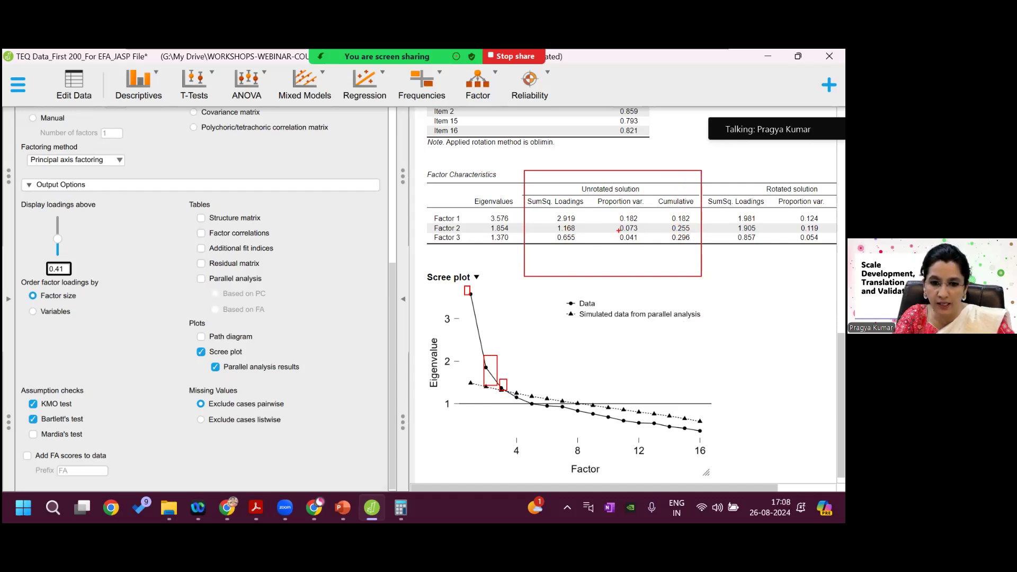
pyautogui.moveTo(618, 229); pyautogui.dragTo(643, 249)
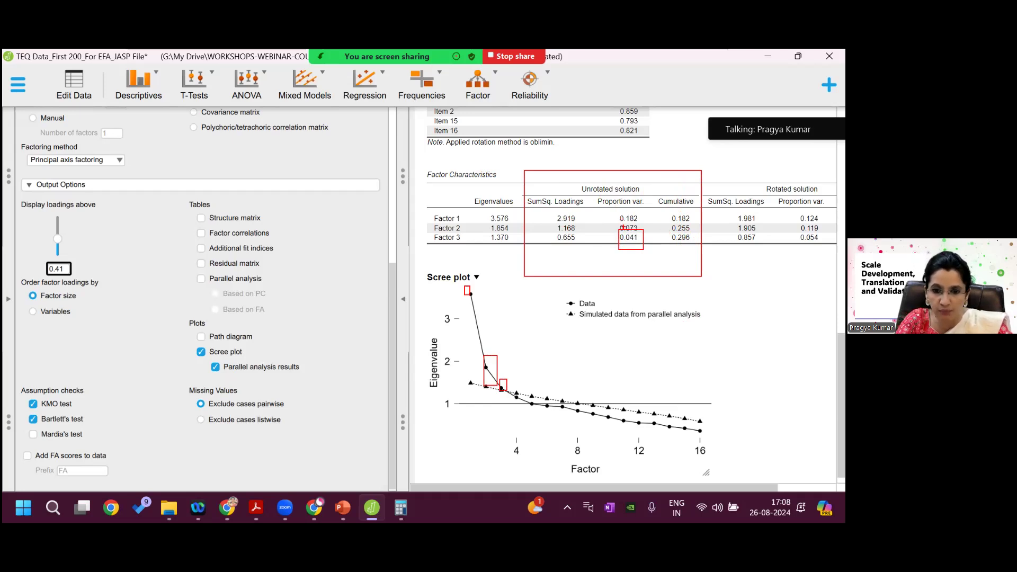
pyautogui.moveTo(670, 230); pyautogui.dragTo(703, 247)
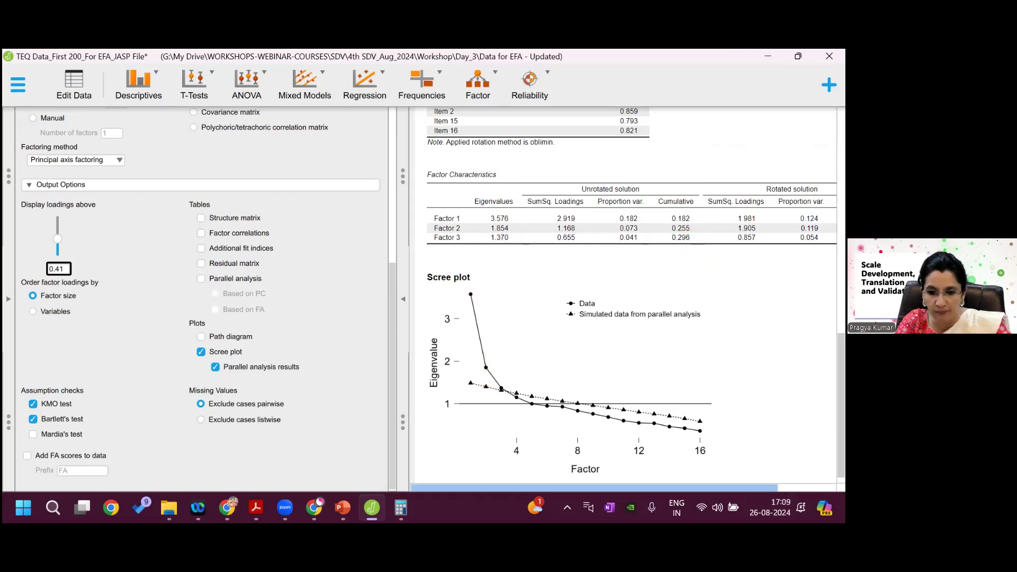
# Mark the rotated solution in the Factor Characteristics table, box its Cumulative column, and clear the marks
pyautogui.hscroll(3, 624, 300)
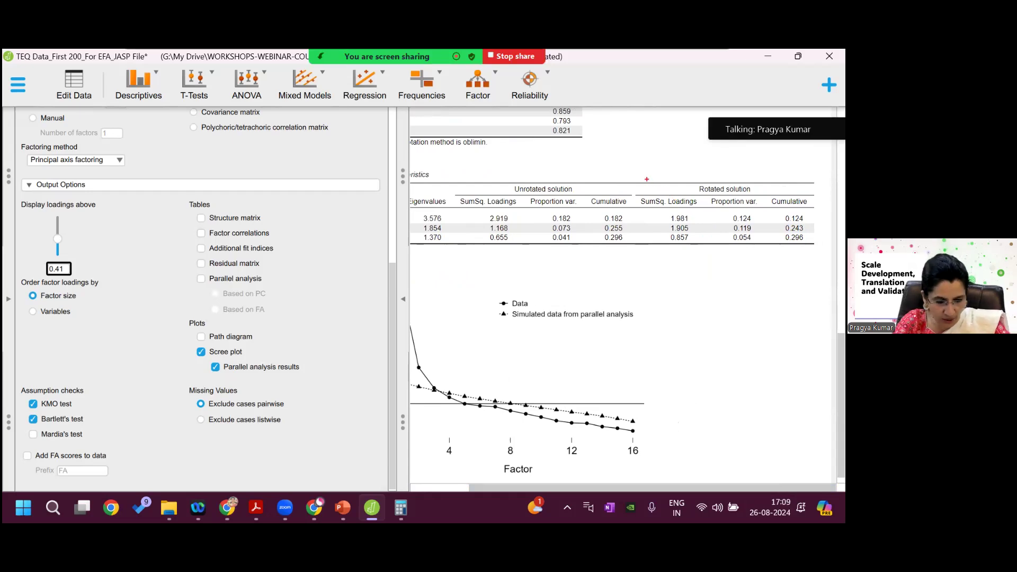
pyautogui.moveTo(647, 179); pyautogui.dragTo(796, 264)
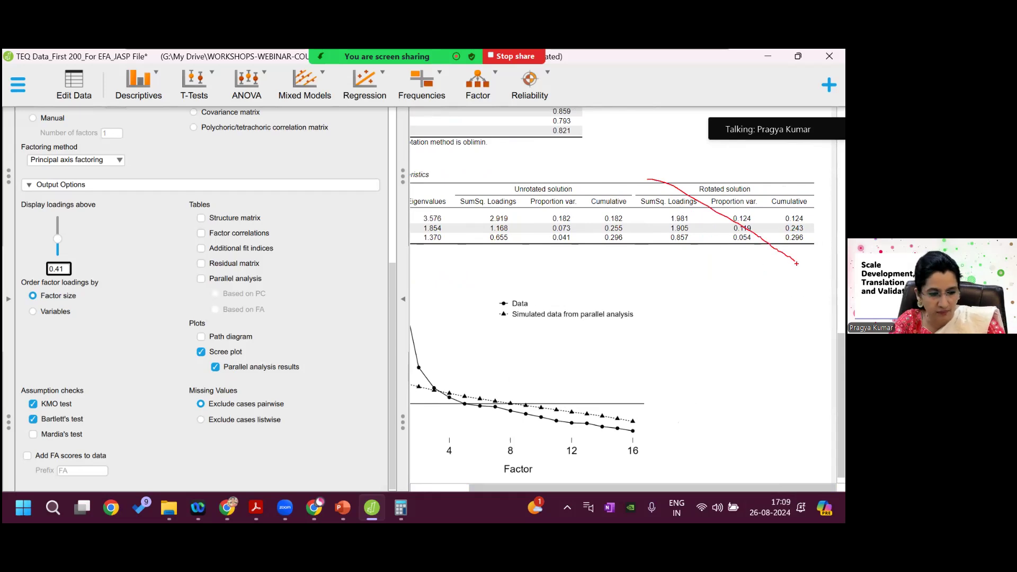
pyautogui.press('Escape')
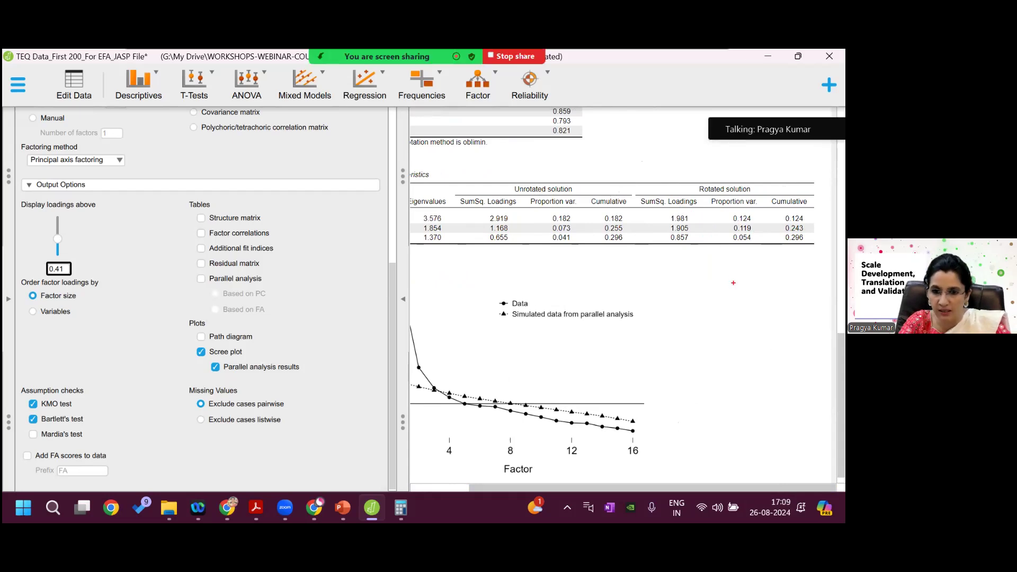
pyautogui.moveTo(763, 185)
pyautogui.mouseDown()
pyautogui.moveTo(820, 265)
pyautogui.moveTo(814, 254)
pyautogui.mouseUp()
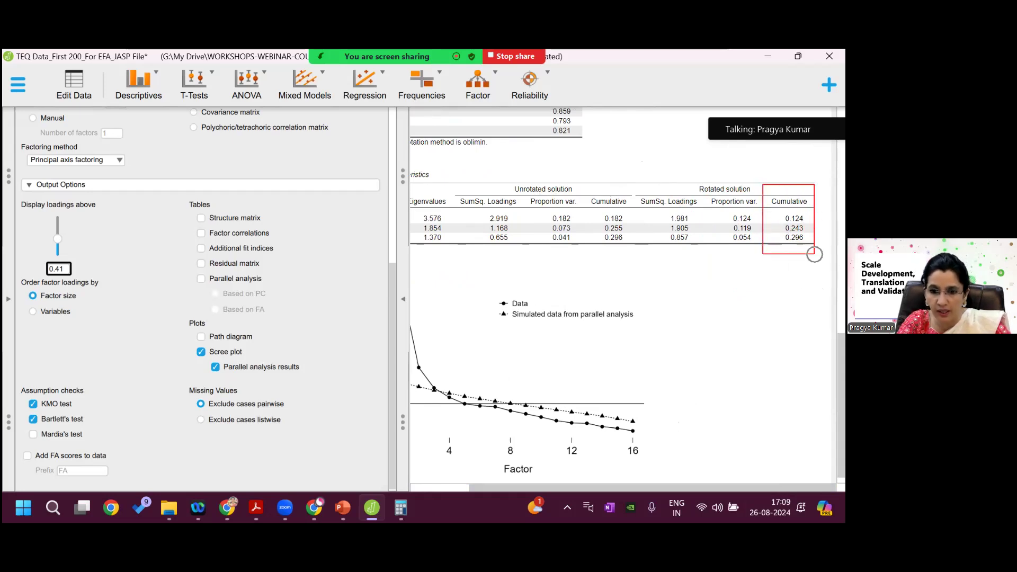
pyautogui.click(843, 331)
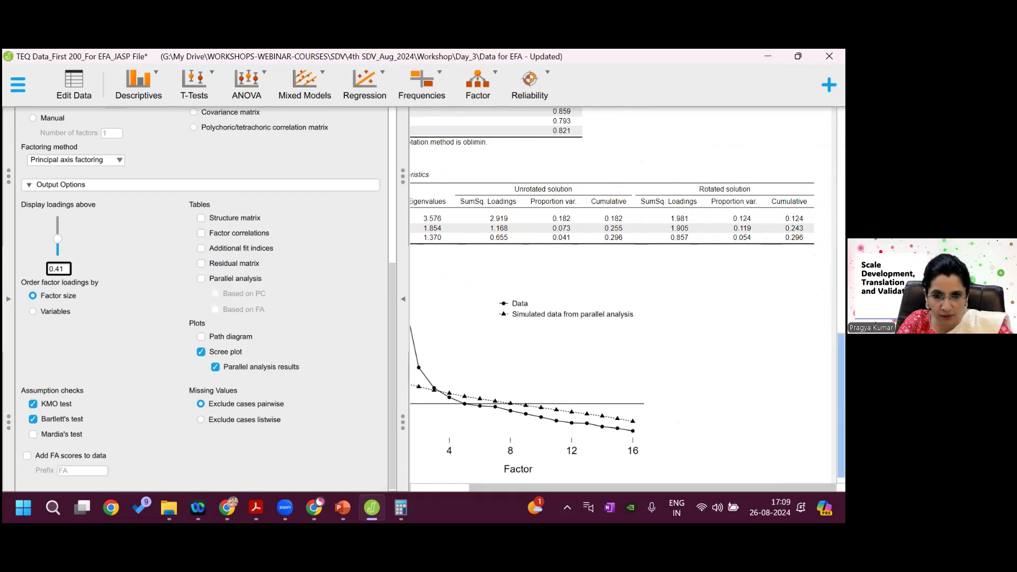
# Add the factor correlations table to the output and temporarily box the correlation between Factor 1 and Factor 2
pyautogui.moveTo(643, 492); pyautogui.dragTo(593, 495)
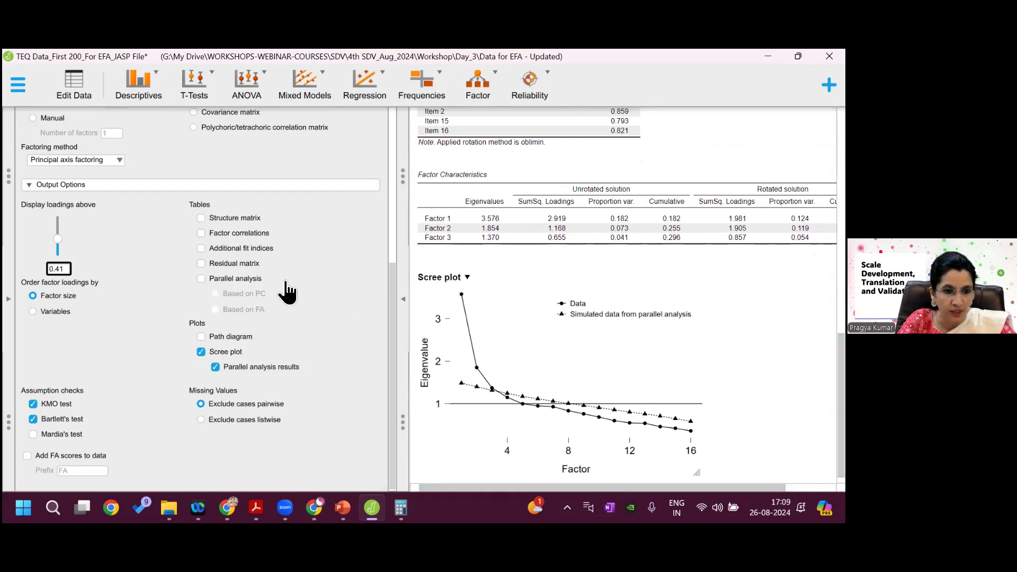
pyautogui.click(201, 234)
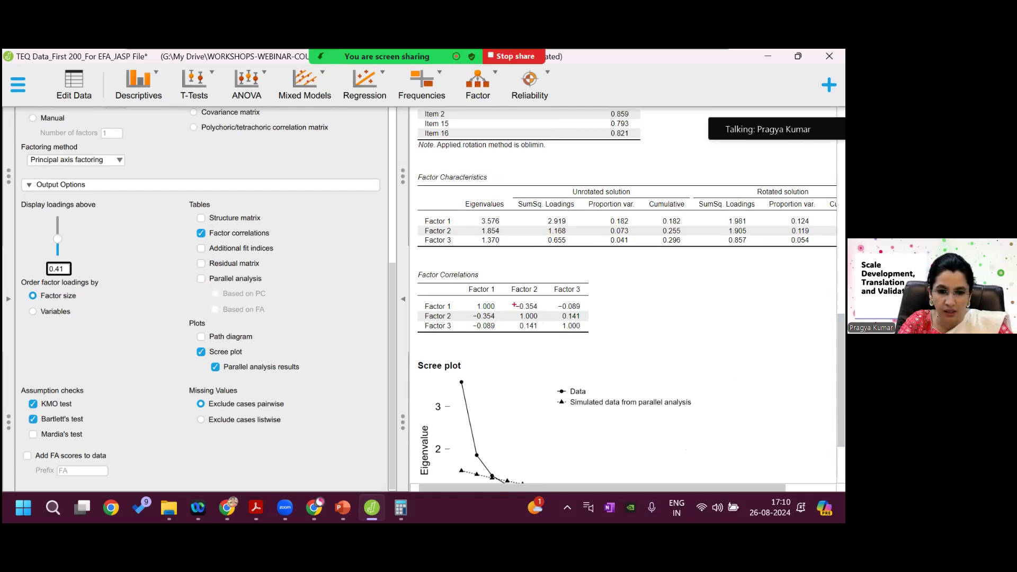
pyautogui.moveTo(512, 296); pyautogui.dragTo(539, 307)
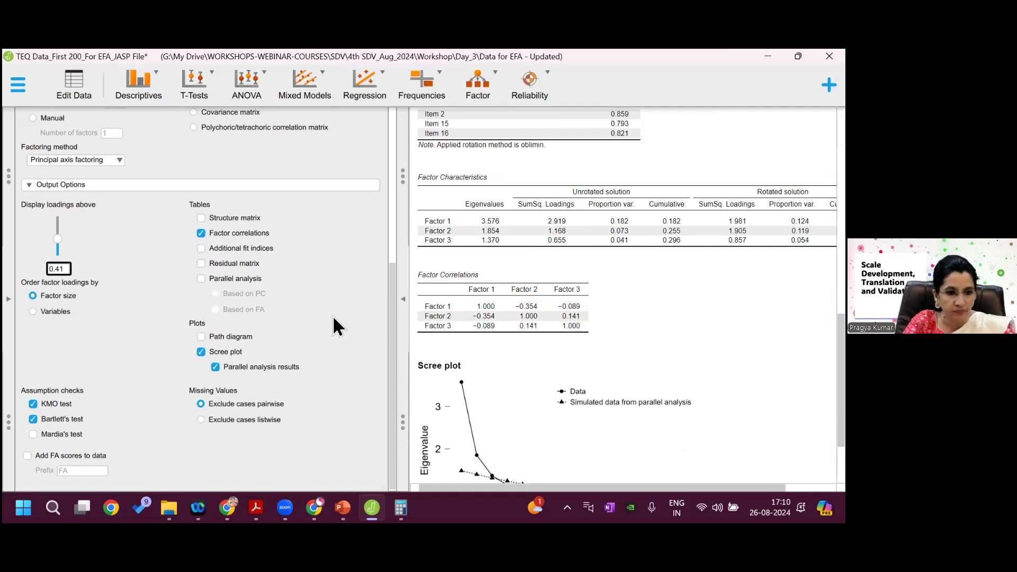
# Base the number of factors on eigenvalues above 1 and review the resulting factor tables and scree plot
pyautogui.moveTo(395, 339); pyautogui.dragTo(392, 221)
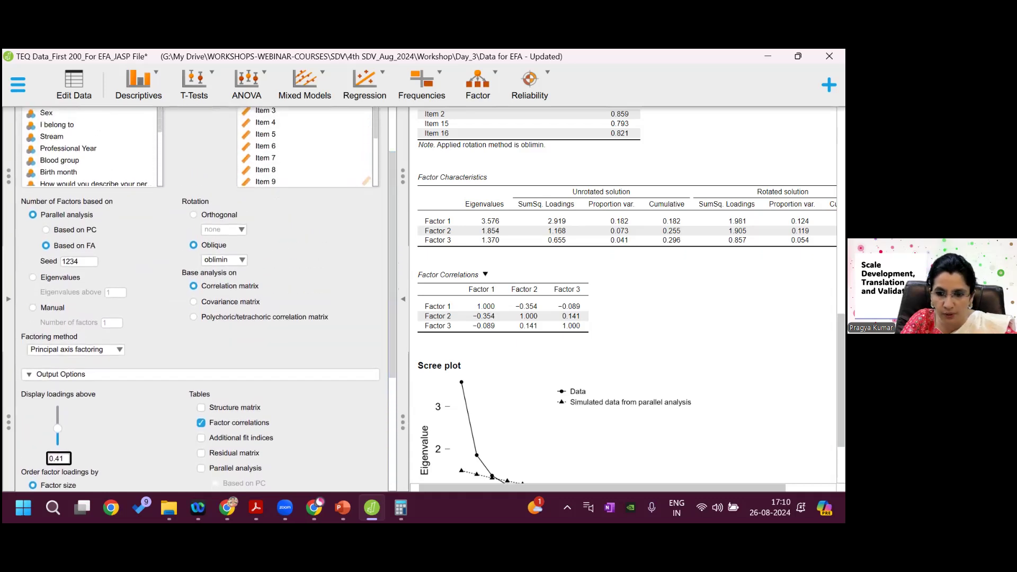
pyautogui.moveTo(841, 345); pyautogui.dragTo(842, 282)
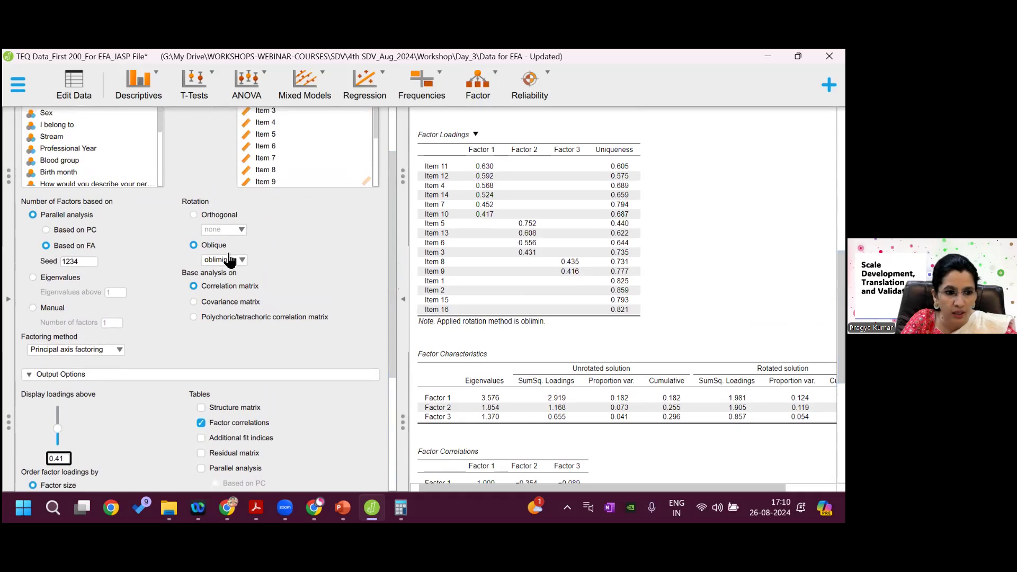
pyautogui.click(33, 277)
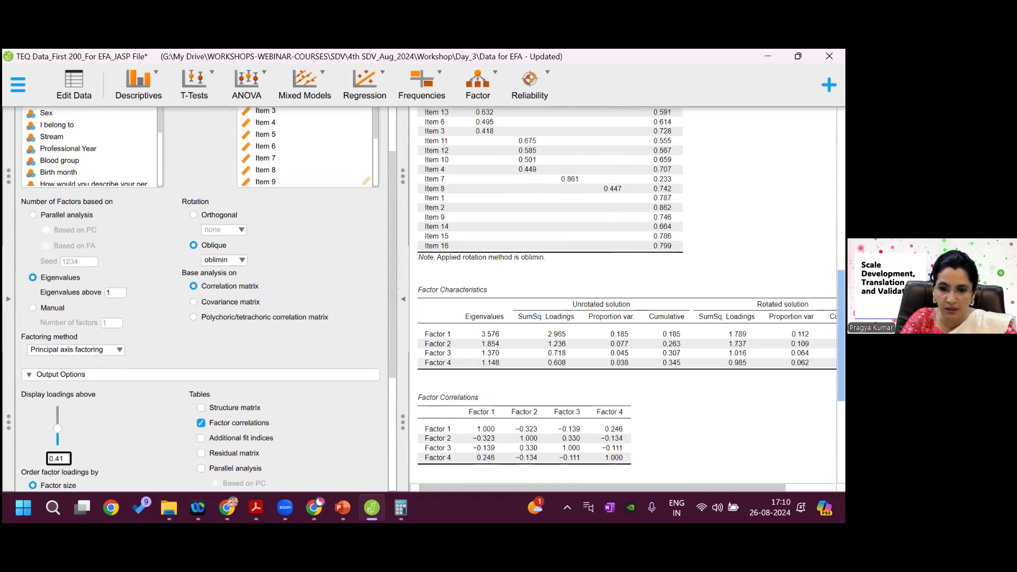
pyautogui.scroll(-3, 459, 380)
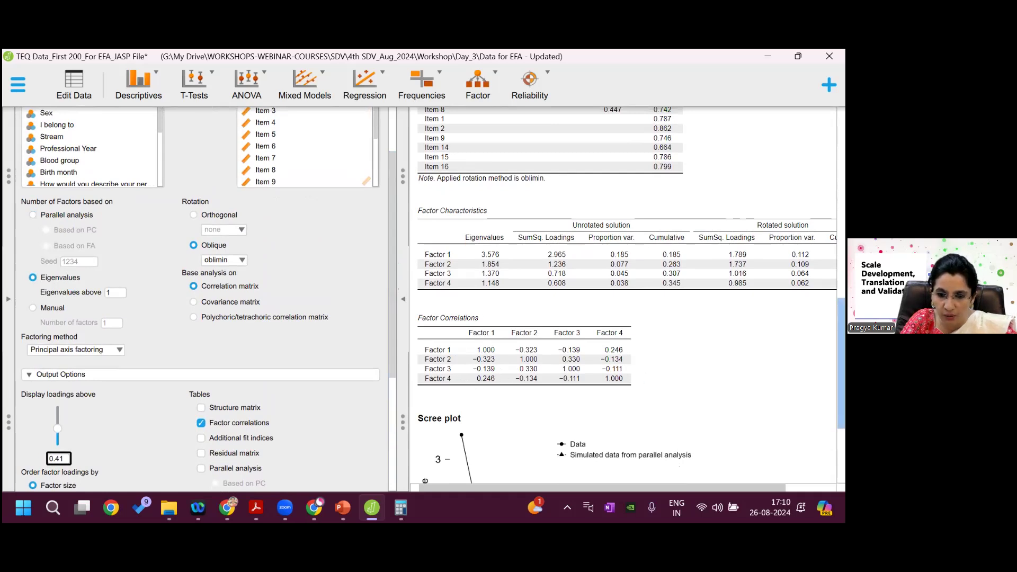
pyautogui.scroll(-3, 841, 365)
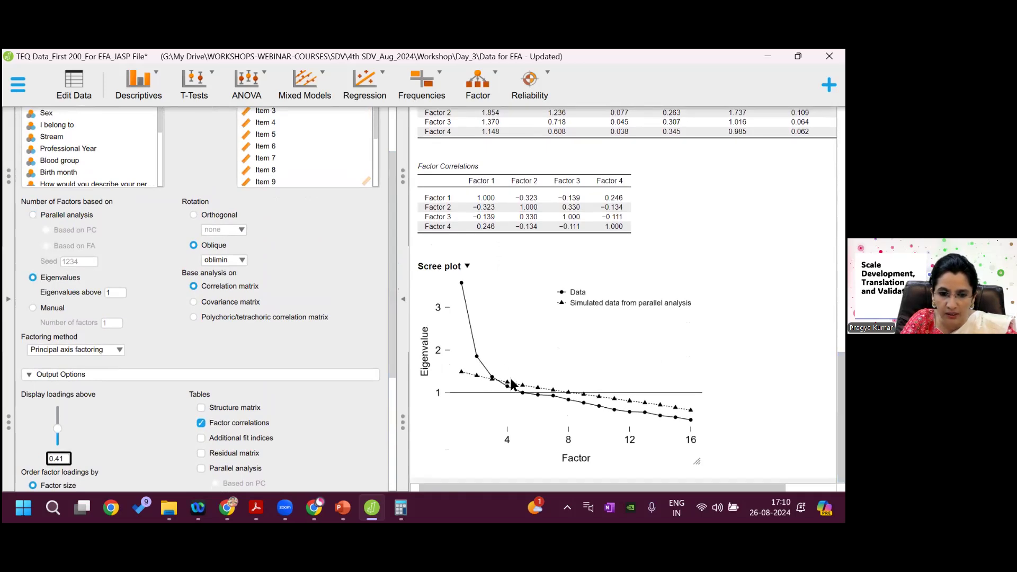
pyautogui.scroll(3, 841, 398)
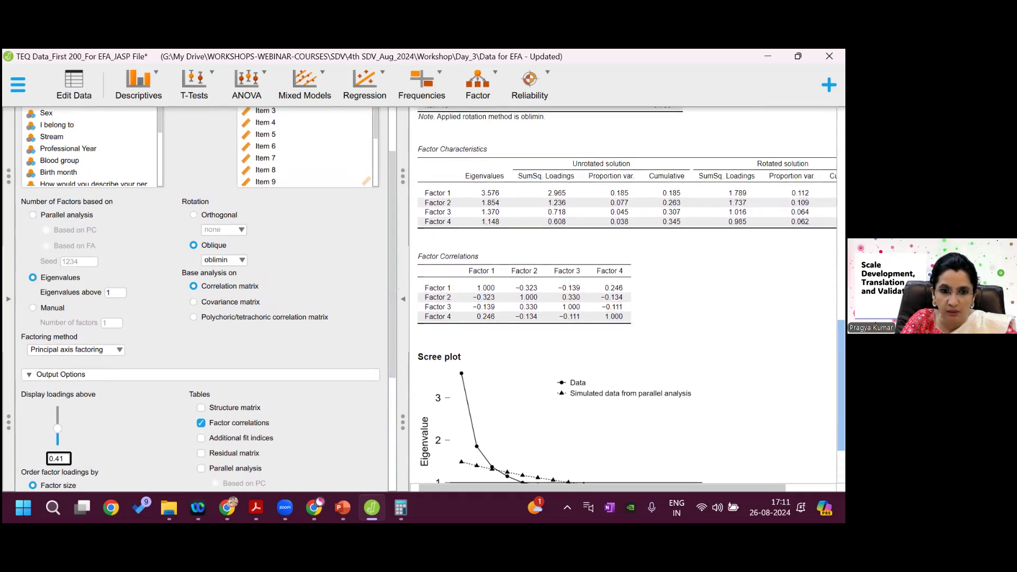
# Temporarily box the eigenvalues of the four factors and Factor 4's cumulative variance in the rotated solution
pyautogui.moveTo(842, 379); pyautogui.dragTo(842, 376)
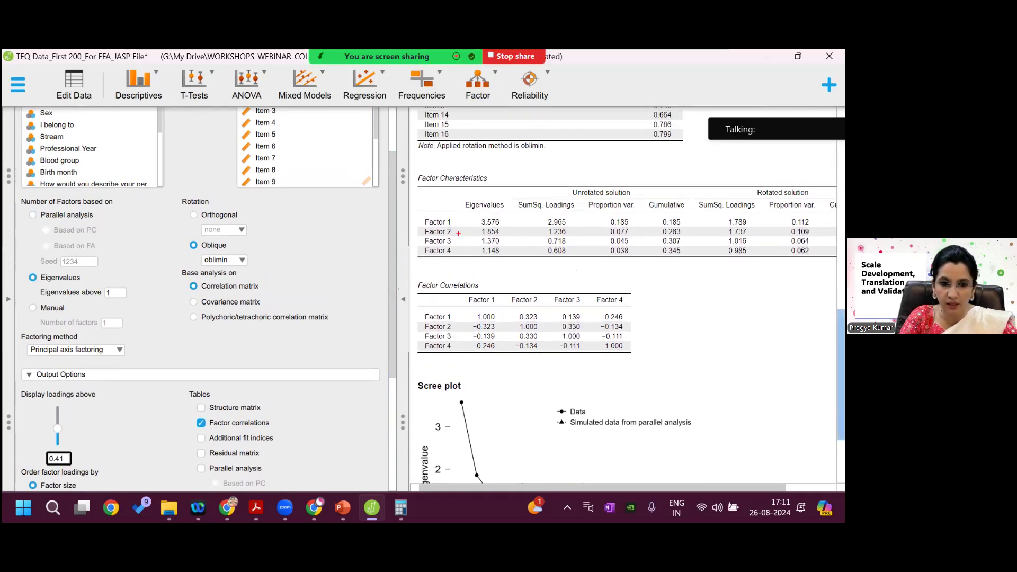
pyautogui.moveTo(476, 214); pyautogui.dragTo(507, 261)
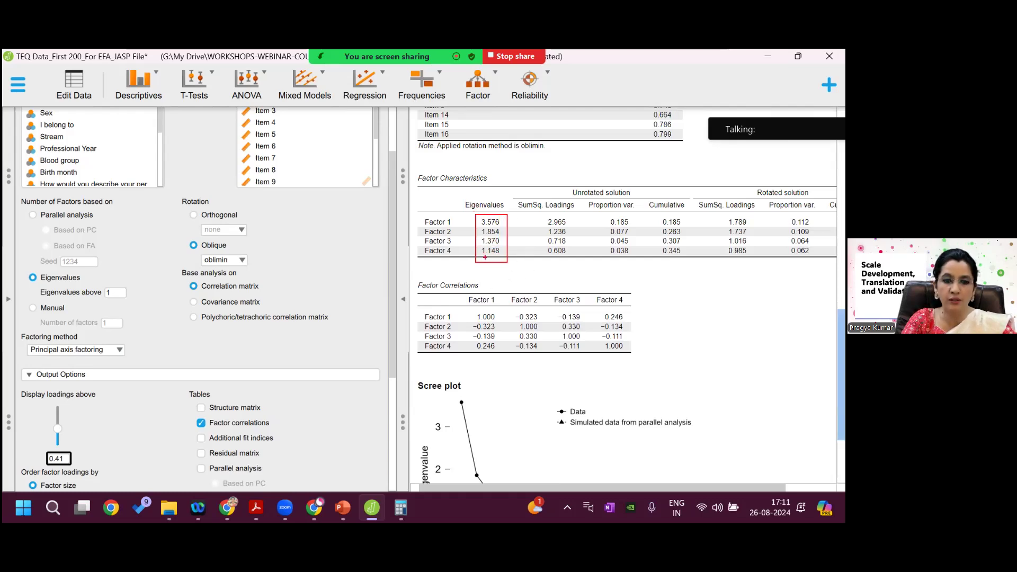
pyautogui.press('Escape')
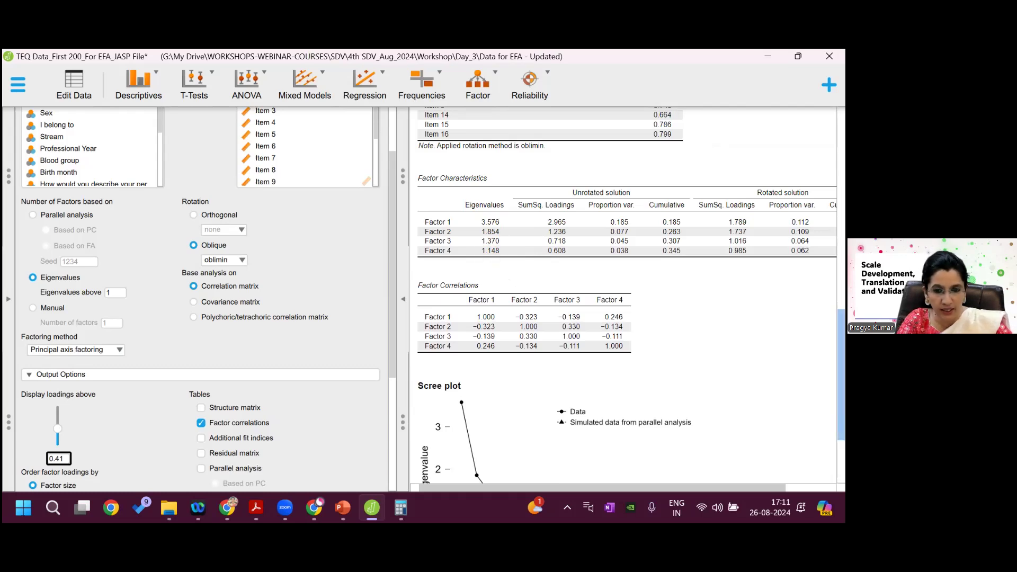
pyautogui.moveTo(602, 488); pyautogui.dragTo(654, 487)
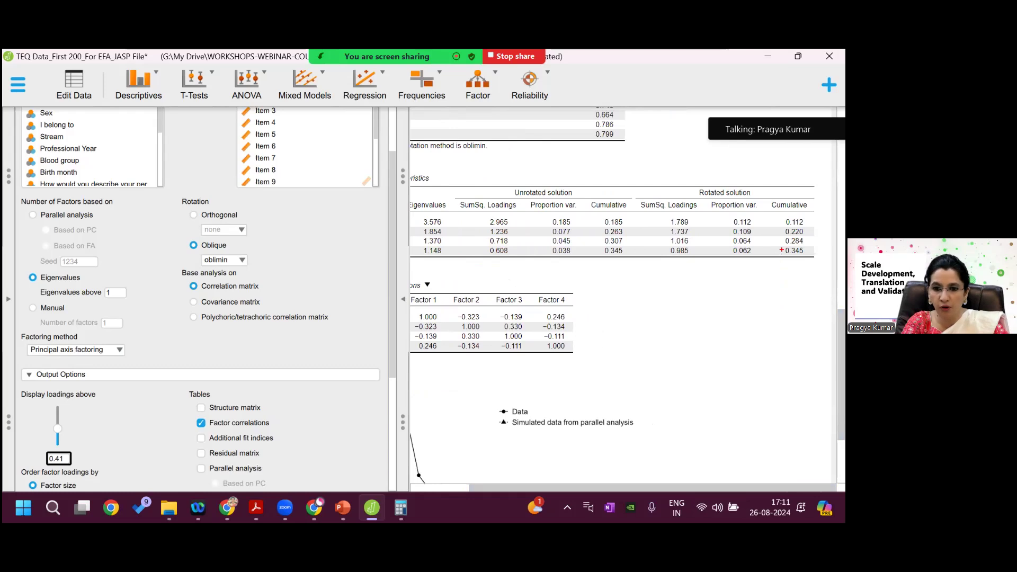
pyautogui.moveTo(784, 246); pyautogui.dragTo(809, 268)
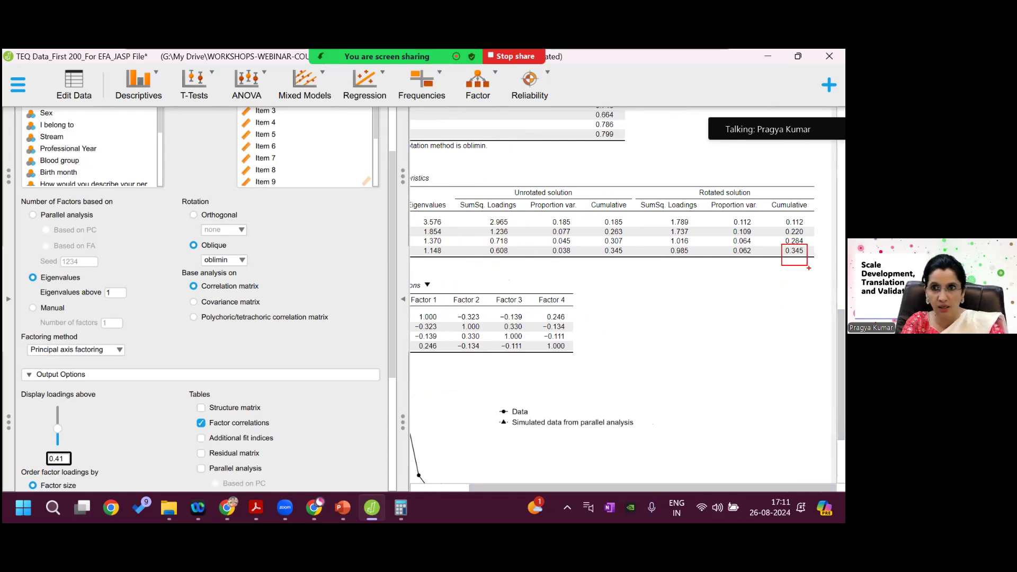
pyautogui.press('Escape')
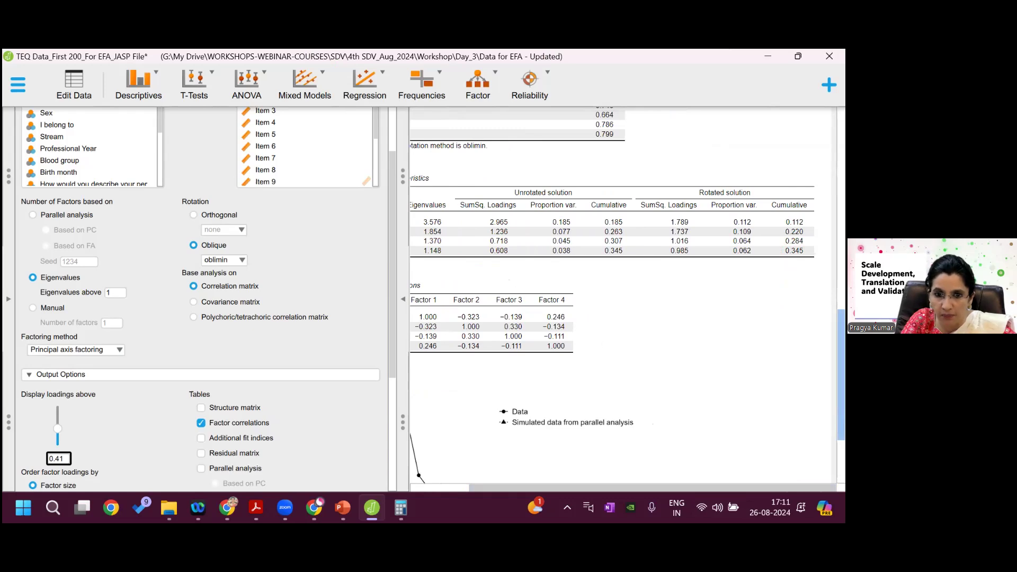
# In the factor loadings table, temporarily box Item 7's loading on Factor 3 and the loadings of Items 7 and 8 on Factors 3 and 4
pyautogui.scroll(5, 841, 413)
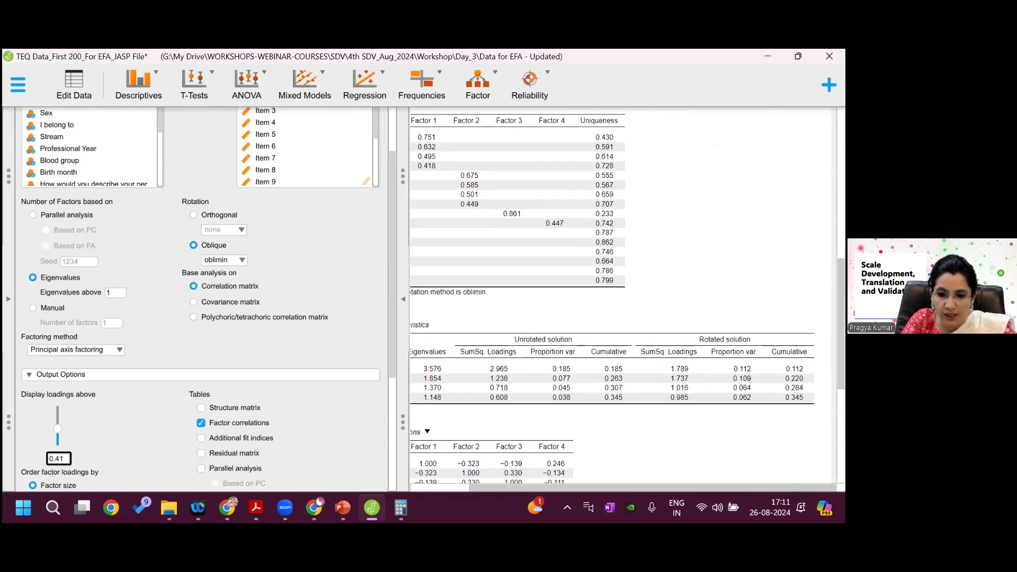
pyautogui.moveTo(707, 488); pyautogui.dragTo(650, 487)
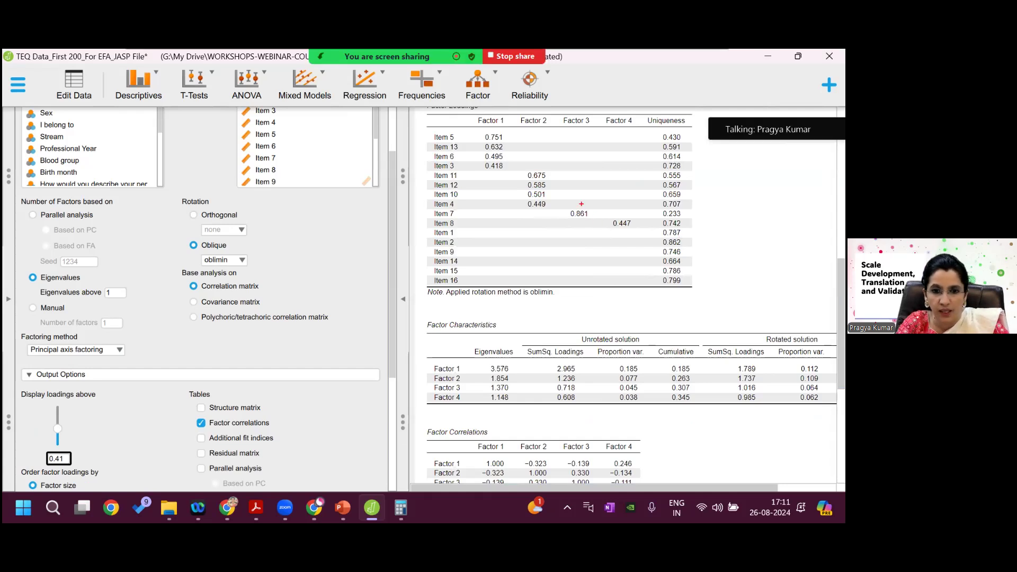
pyautogui.moveTo(562, 201); pyautogui.dragTo(599, 238)
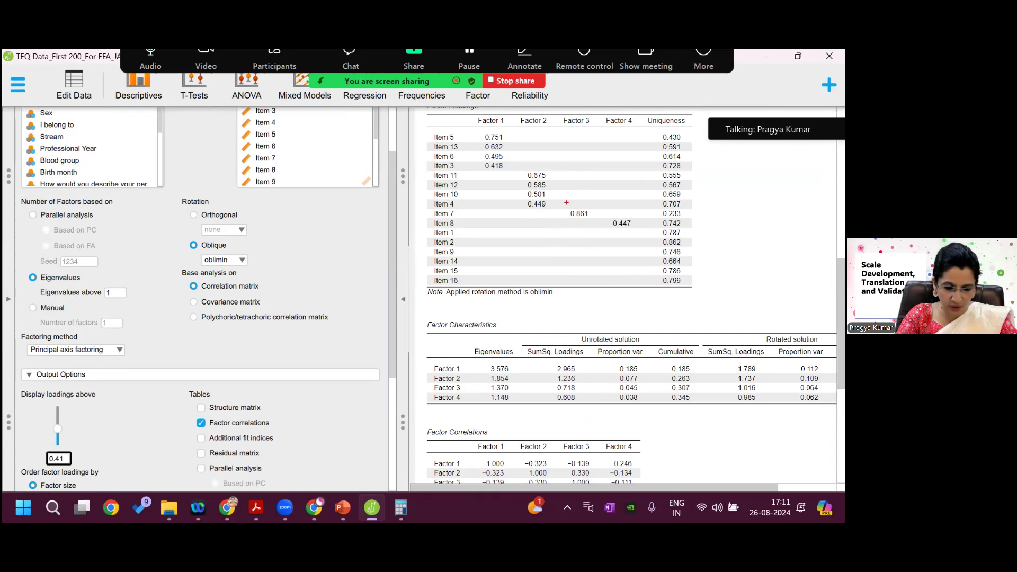
pyautogui.moveTo(566, 203)
pyautogui.mouseDown()
pyautogui.moveTo(593, 229)
pyautogui.moveTo(621, 213)
pyautogui.moveTo(651, 236)
pyautogui.mouseUp()
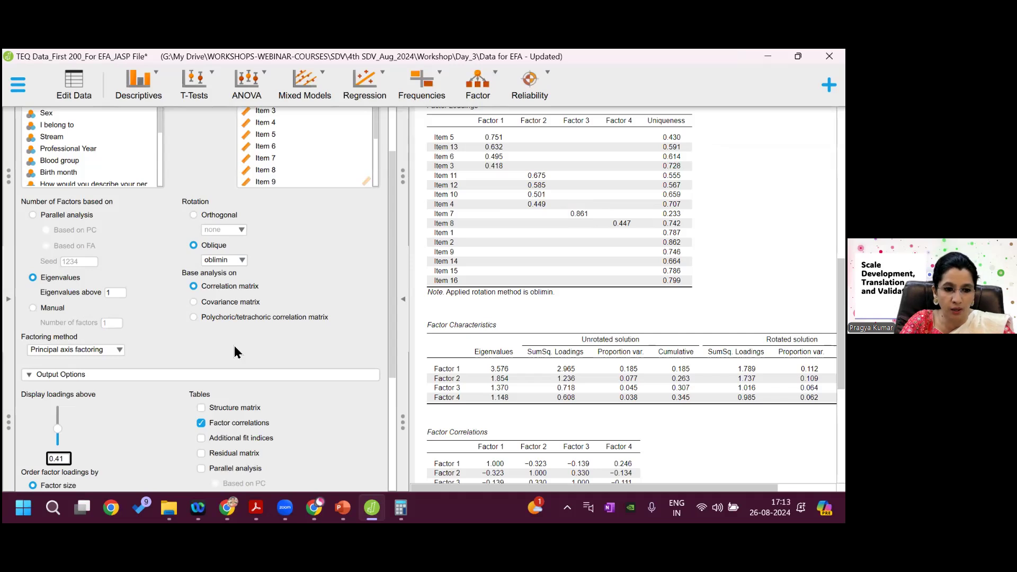
# Base the number of factors on parallel analysis based on FA again and review the factor loadings
pyautogui.click(32, 215)
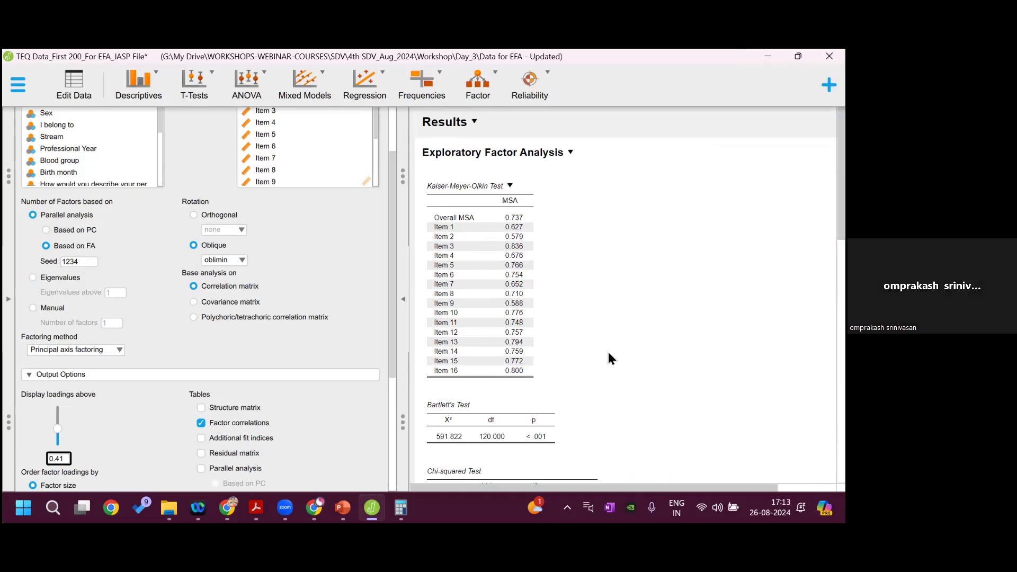
pyautogui.scroll(-6, 630, 297)
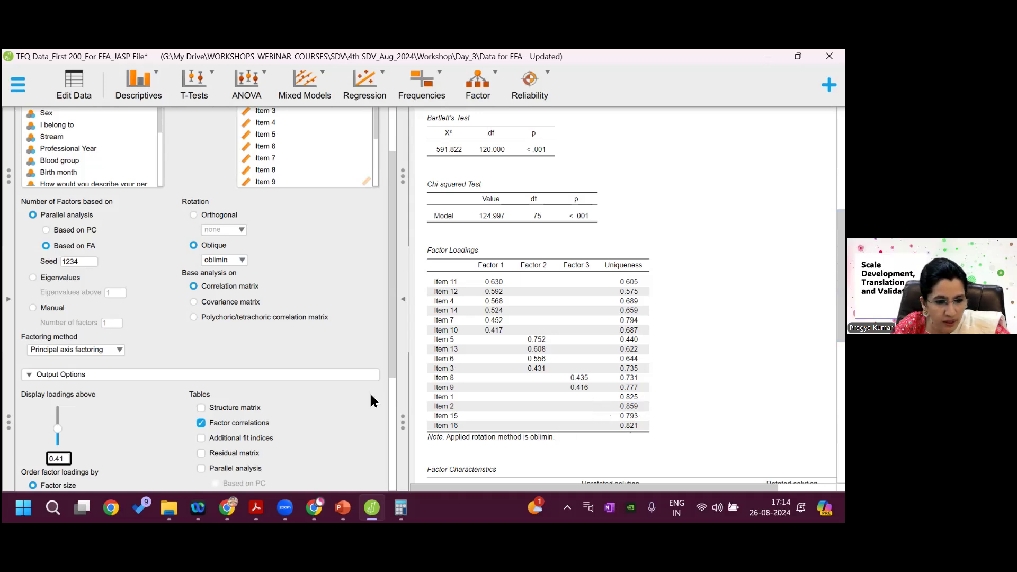
# Lower the threshold for displayed factor loadings to 0, check the results, and raise it to 0.07
pyautogui.scroll(-1, 393, 380)
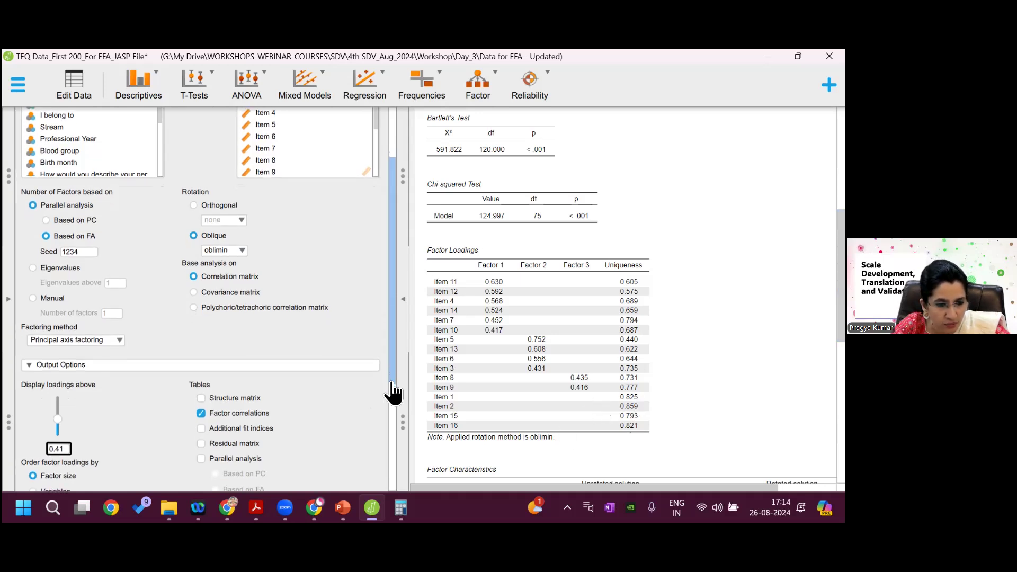
pyautogui.moveTo(63, 422); pyautogui.dragTo(59, 440)
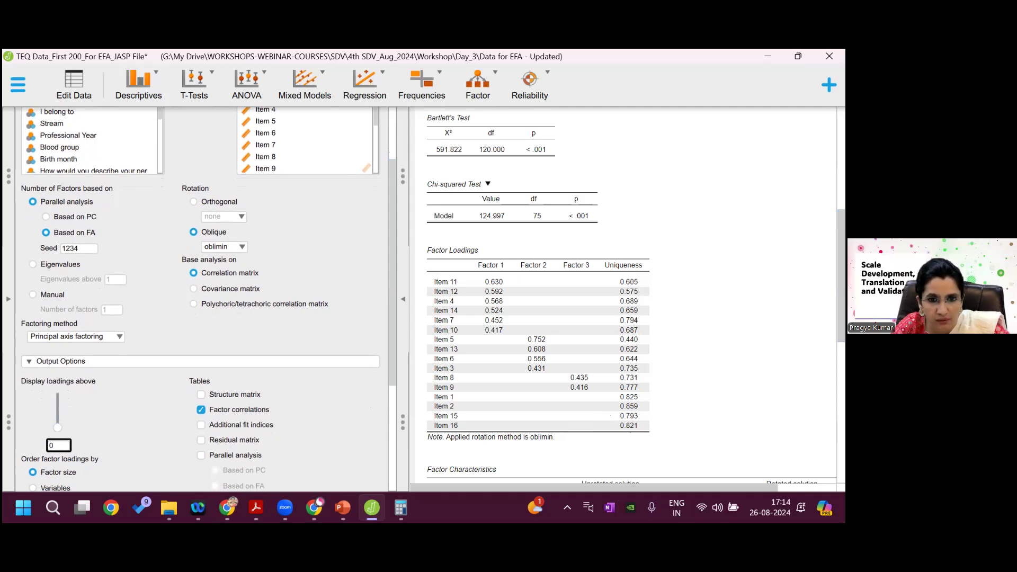
pyautogui.scroll(3, 529, 299)
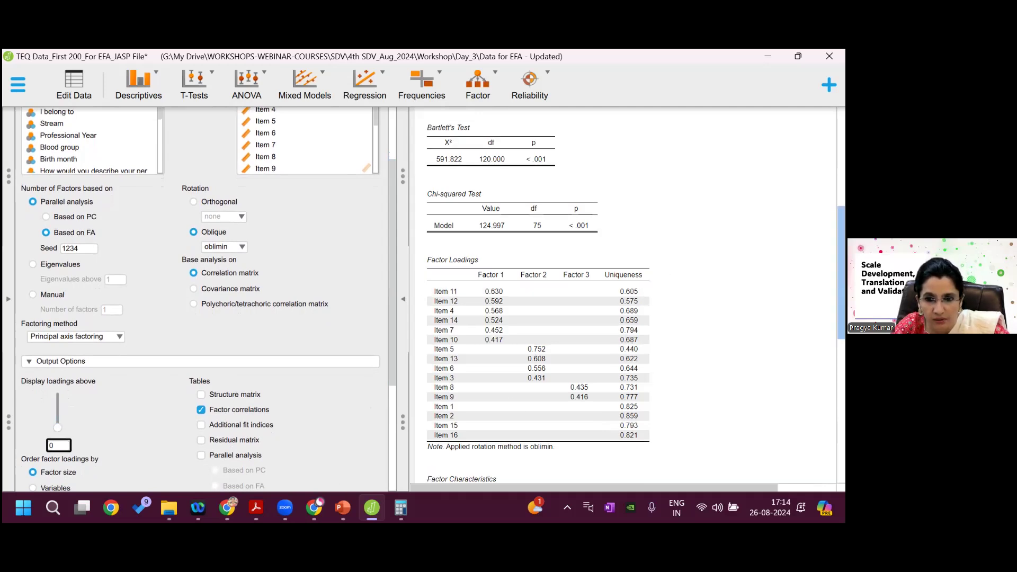
pyautogui.scroll(2, 530, 299)
pyautogui.scroll(-2, 530, 299)
pyautogui.scroll(-3, 498, 341)
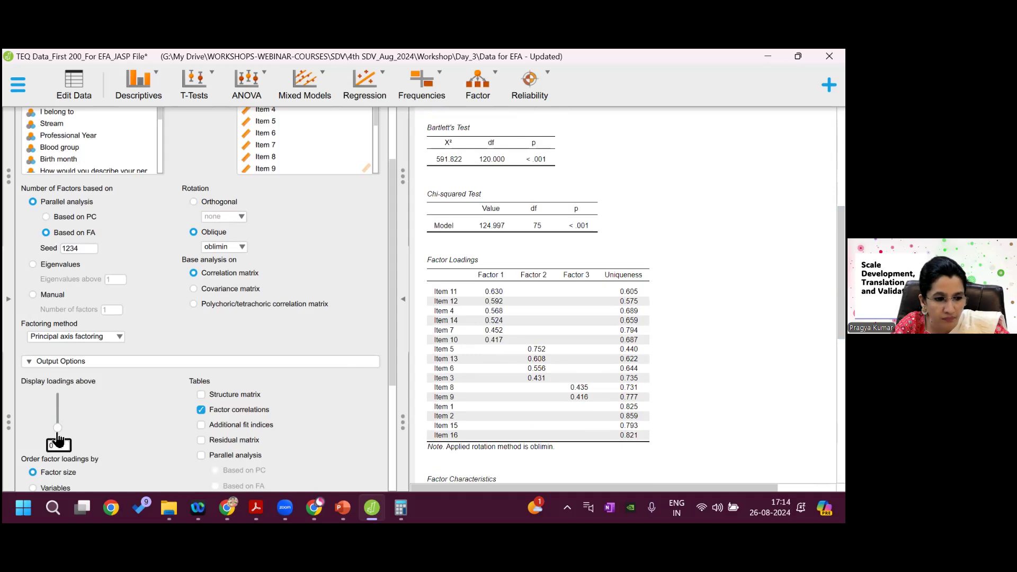
pyautogui.moveTo(57, 427); pyautogui.dragTo(58, 427)
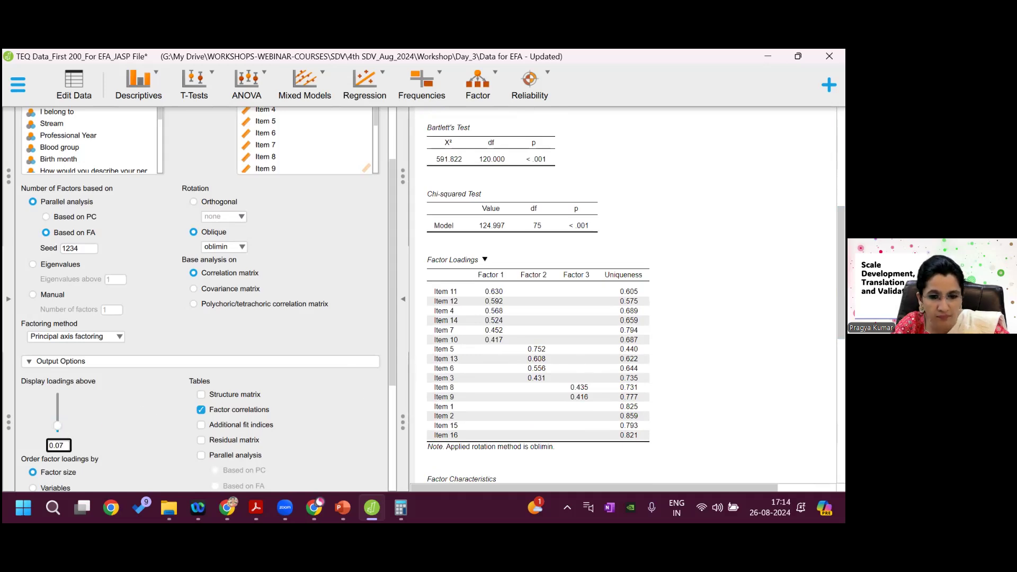
pyautogui.moveTo(841, 273); pyautogui.dragTo(841, 174)
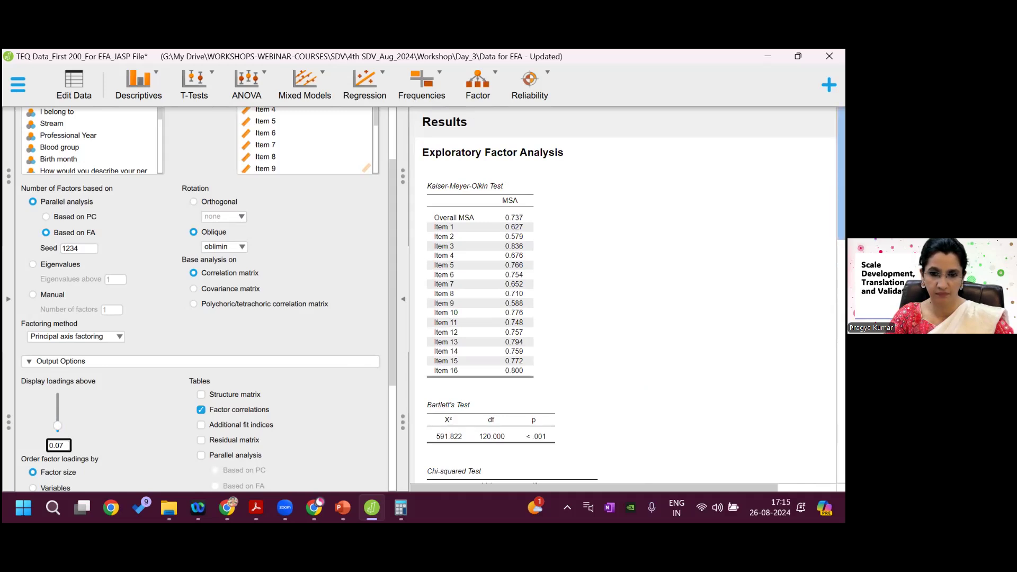
# Set the threshold for displayed factor loadings to 0.1 and review the updated factor loadings table
pyautogui.scroll(-1, 625, 296)
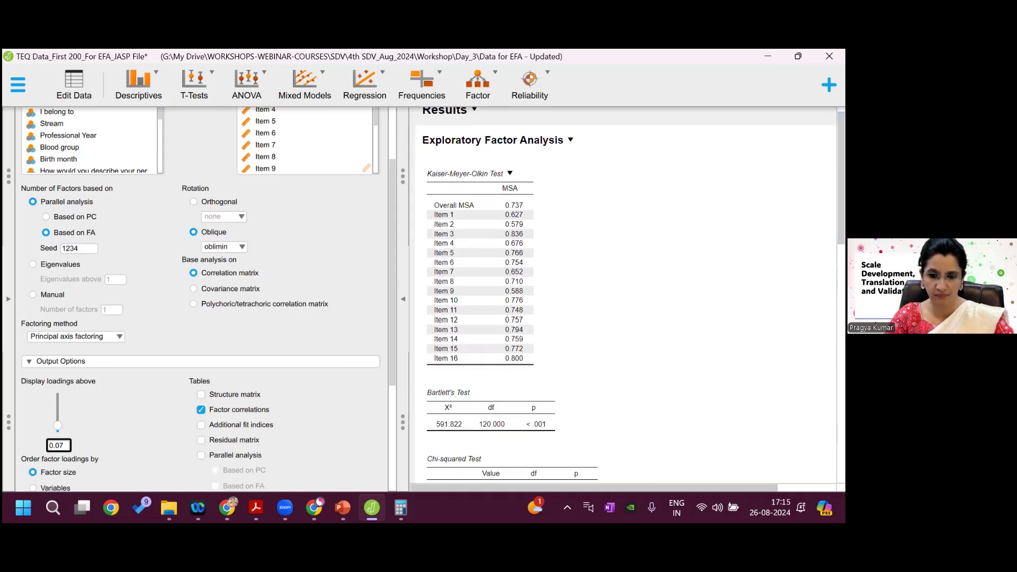
pyautogui.scroll(-5, 630, 296)
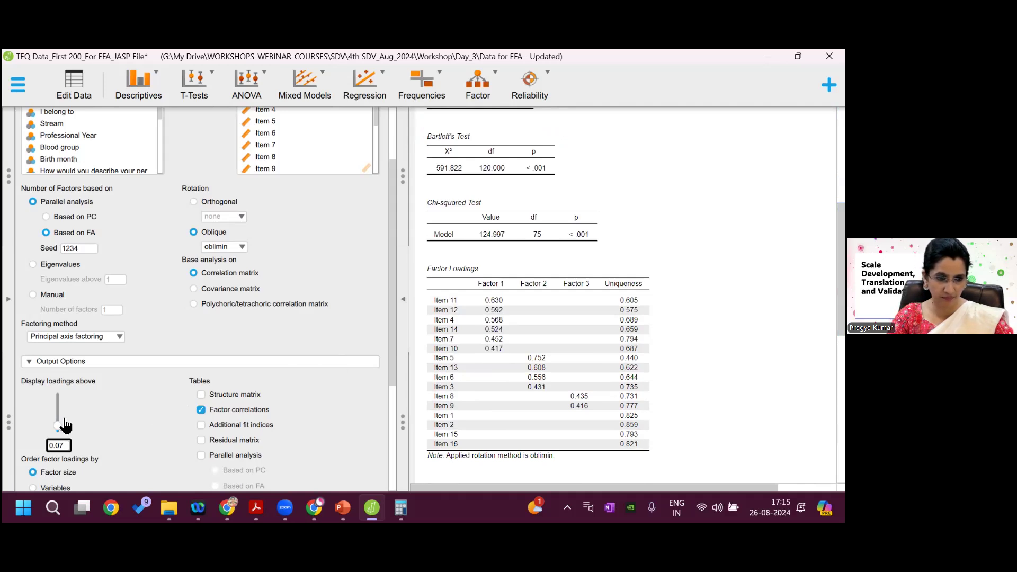
pyautogui.moveTo(57, 426)
pyautogui.mouseDown()
pyautogui.moveTo(58, 403)
pyautogui.moveTo(60, 434)
pyautogui.mouseUp()
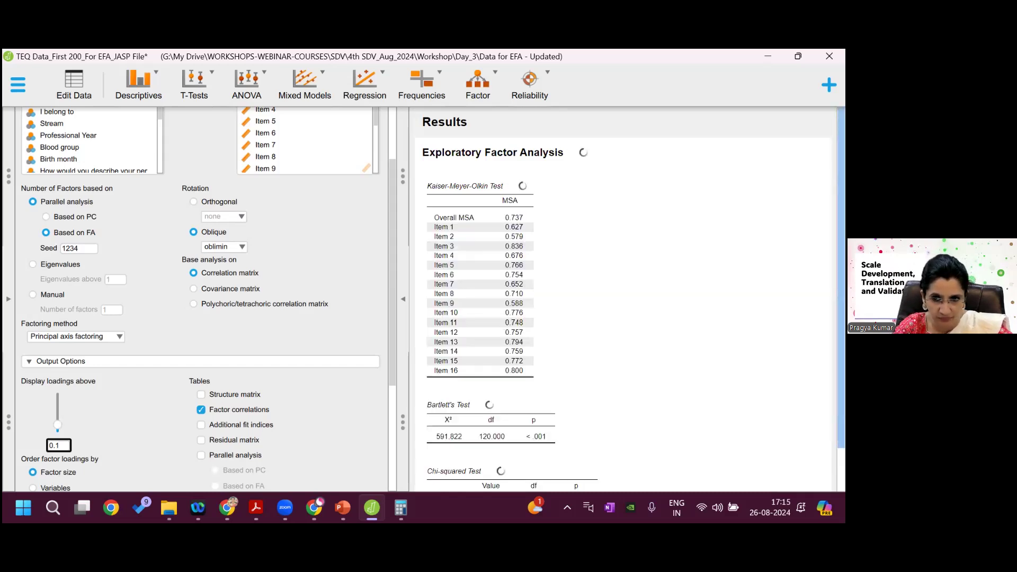
pyautogui.moveTo(841, 278); pyautogui.dragTo(841, 323)
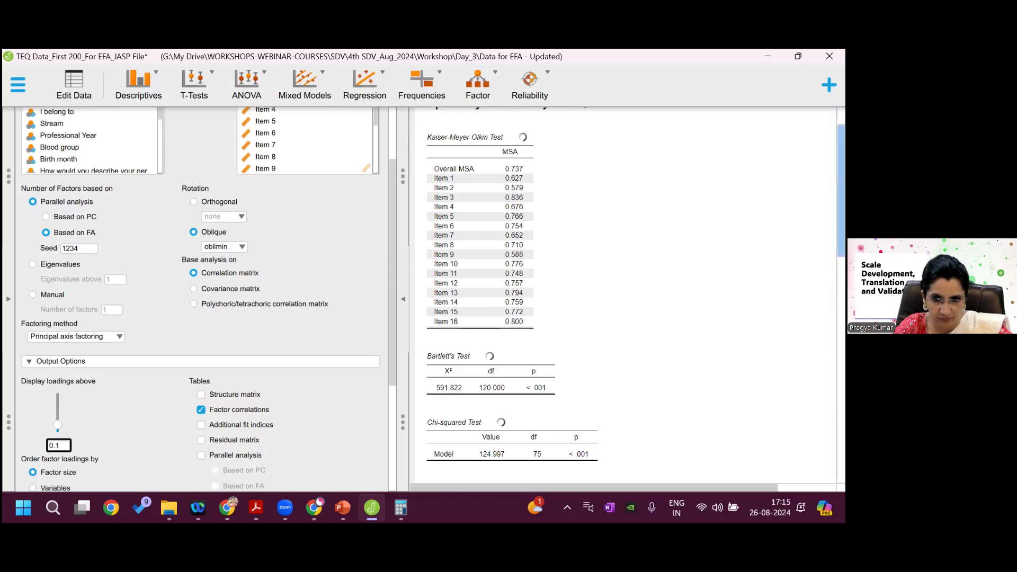
pyautogui.moveTo(841, 191); pyautogui.dragTo(841, 273)
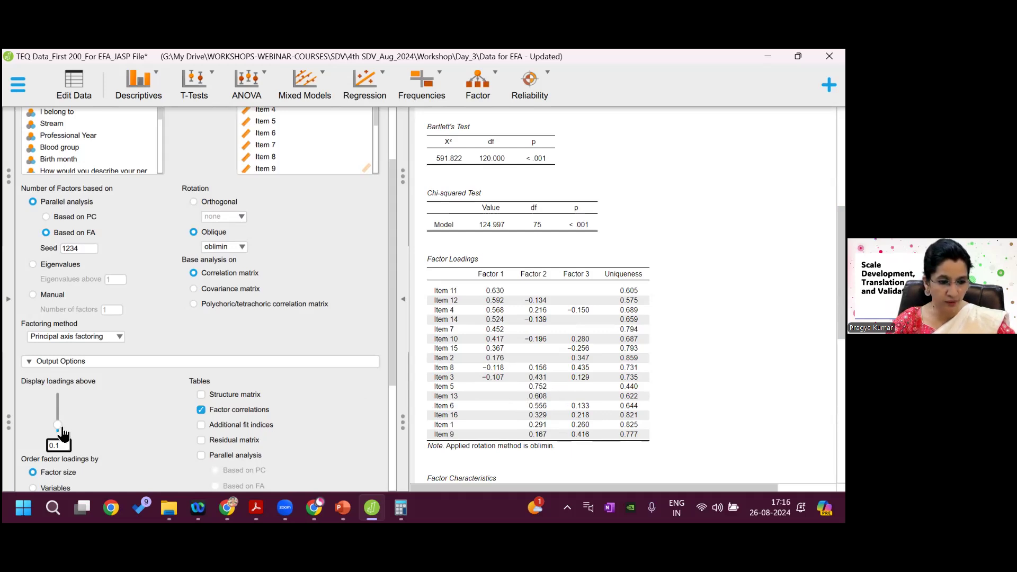
# Raise the threshold for displayed factor loadings to 0.41 and review which items load on each factor
pyautogui.moveTo(58, 432); pyautogui.dragTo(59, 423)
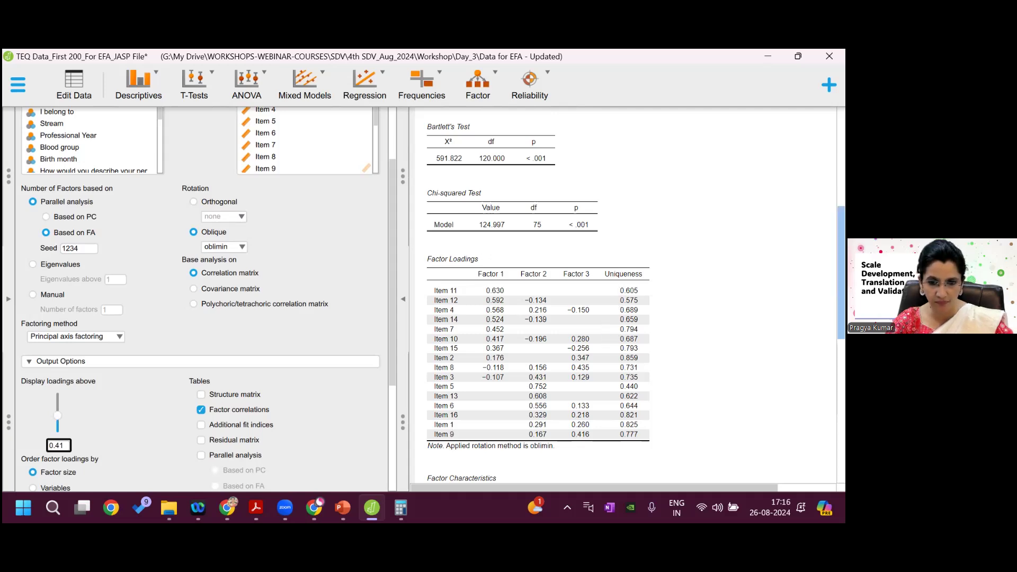
pyautogui.scroll(-1, 841, 276)
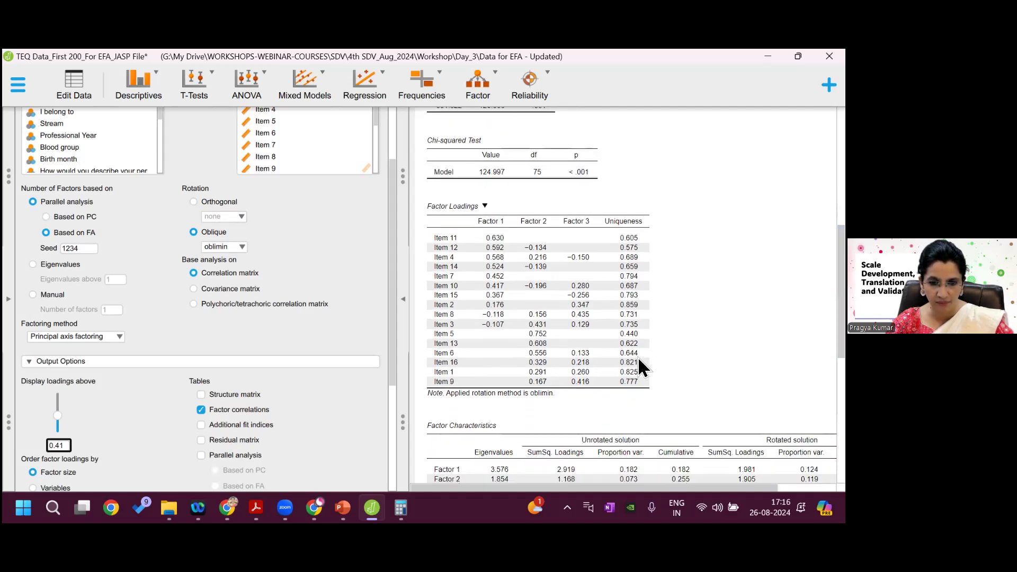
pyautogui.scroll(5, 842, 291)
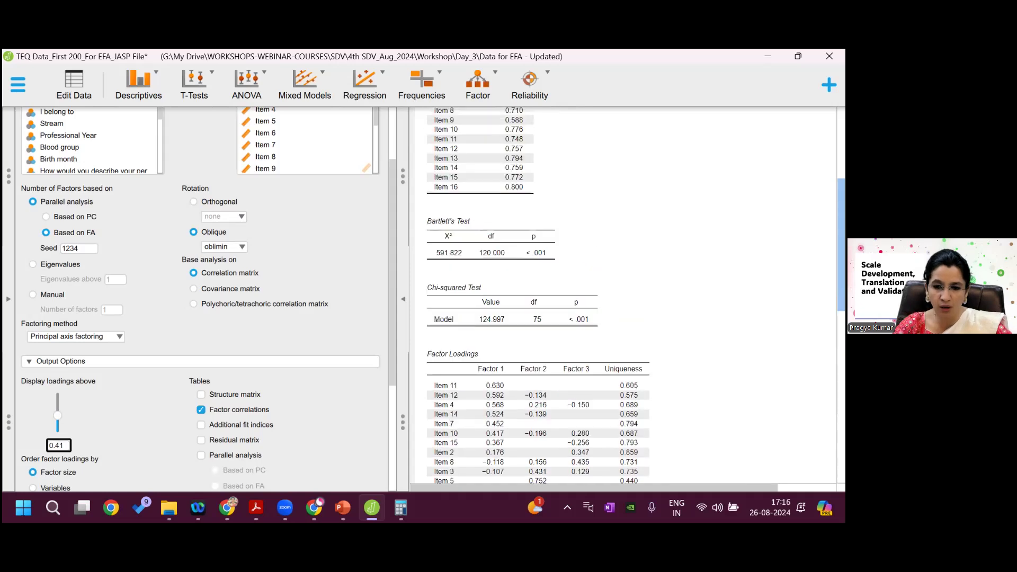
pyautogui.moveTo(841, 199); pyautogui.dragTo(841, 273)
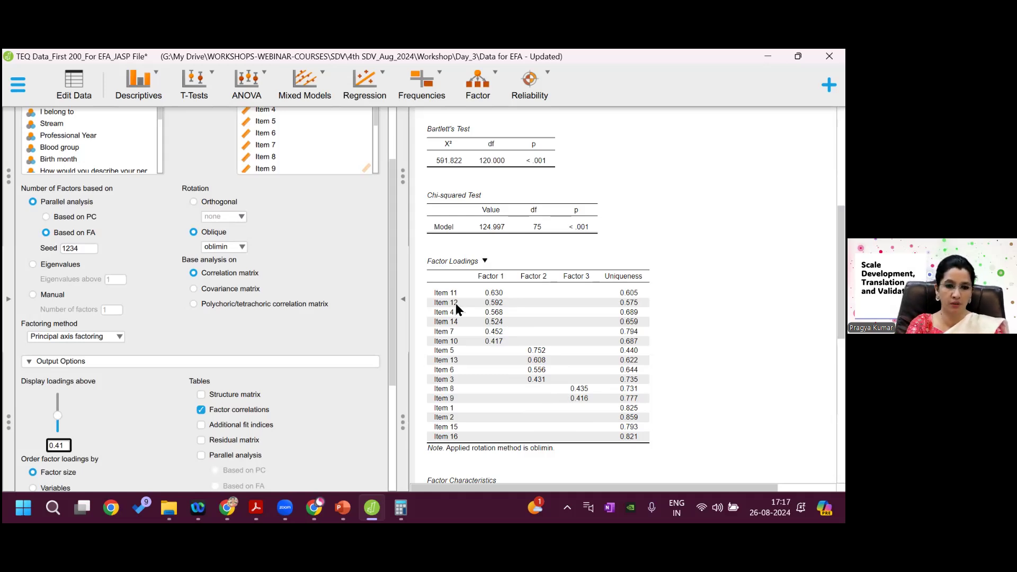
# Switch the rotation from oblique to orthogonal with the method left at none, and review the loadings and factor correlations
pyautogui.moveTo(393, 333); pyautogui.dragTo(395, 254)
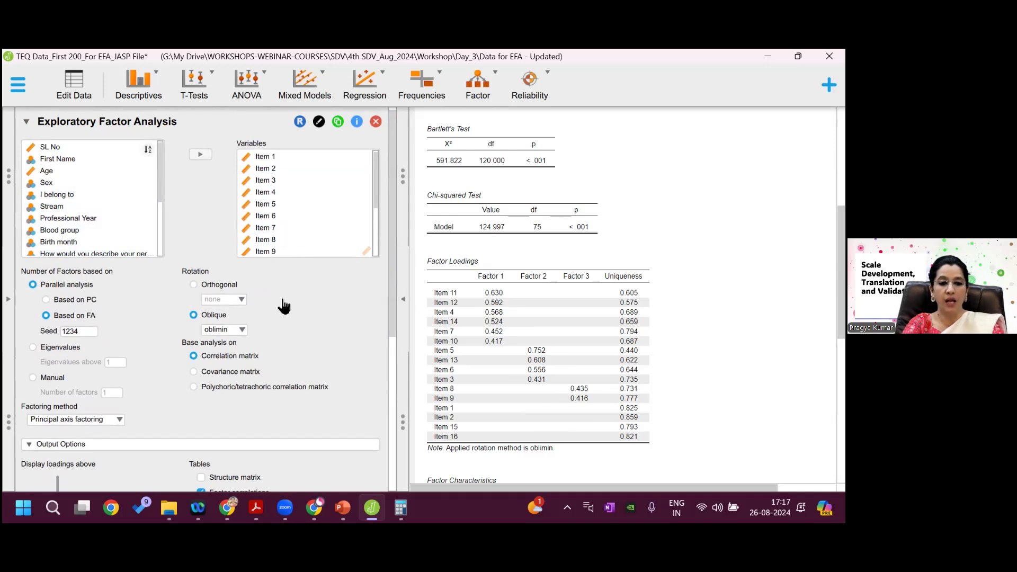
pyautogui.click(194, 286)
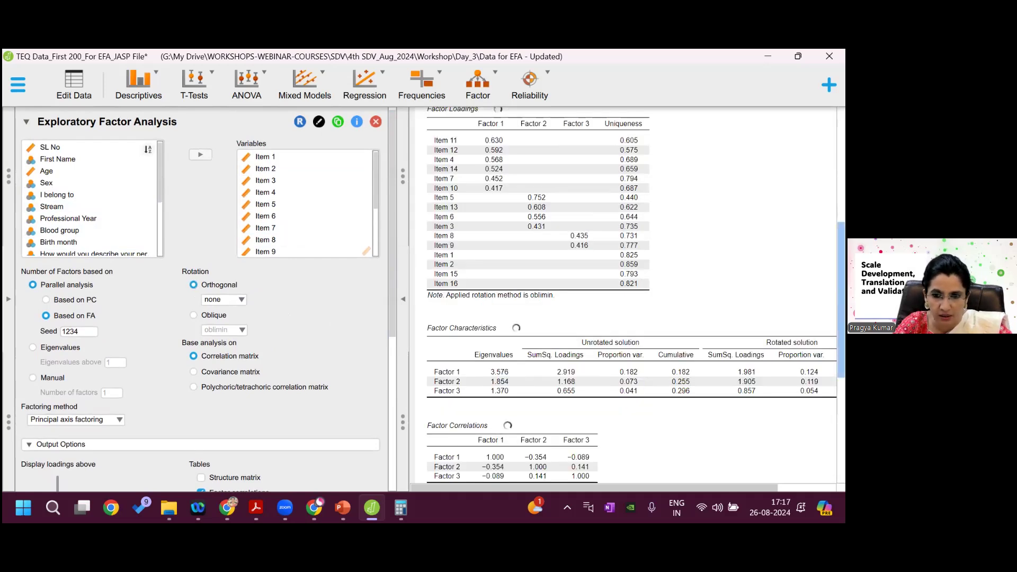
pyautogui.moveTo(841, 300); pyautogui.dragTo(841, 330)
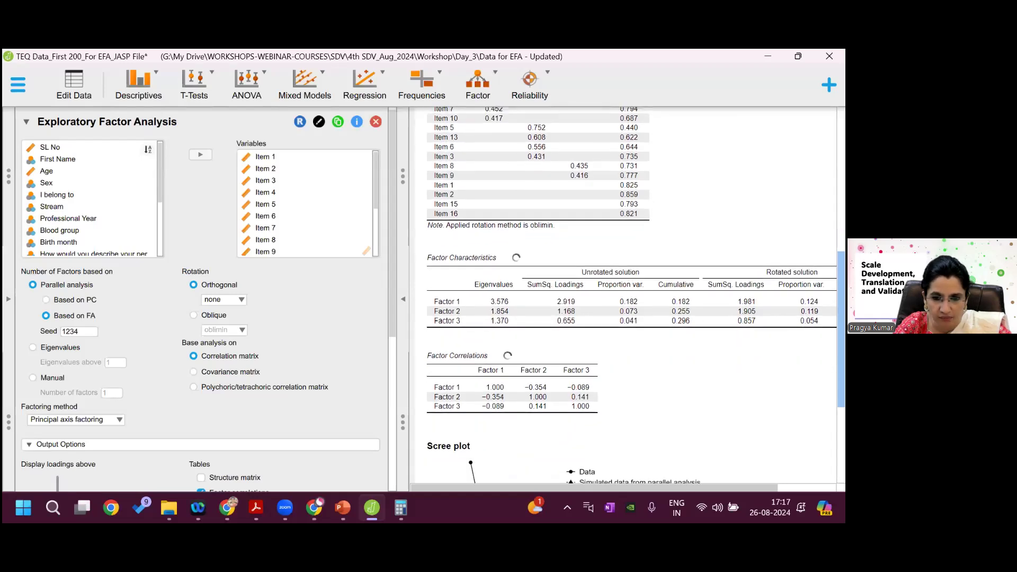
pyautogui.moveTo(841, 330); pyautogui.dragTo(841, 287)
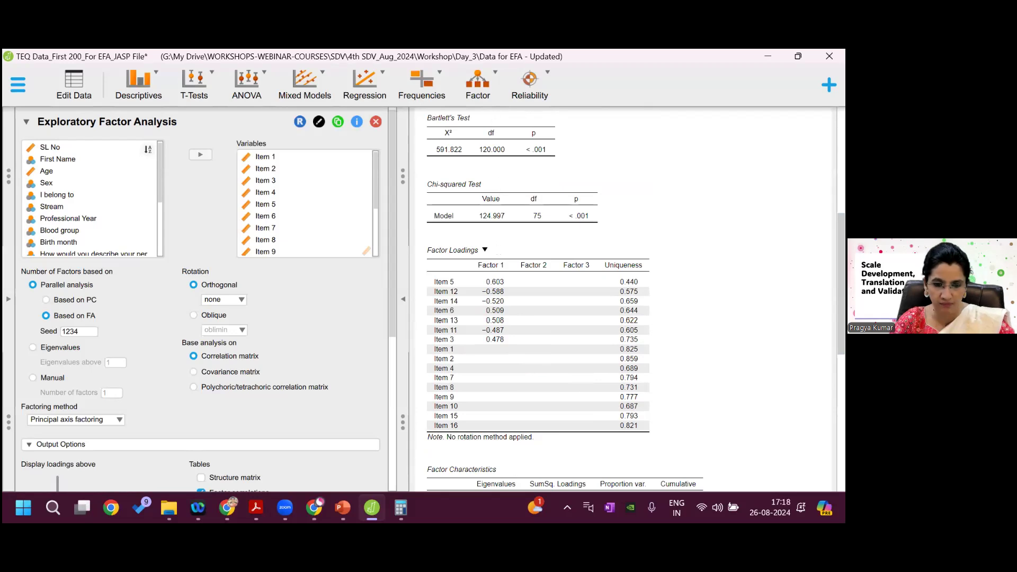
pyautogui.scroll(-5, 630, 299)
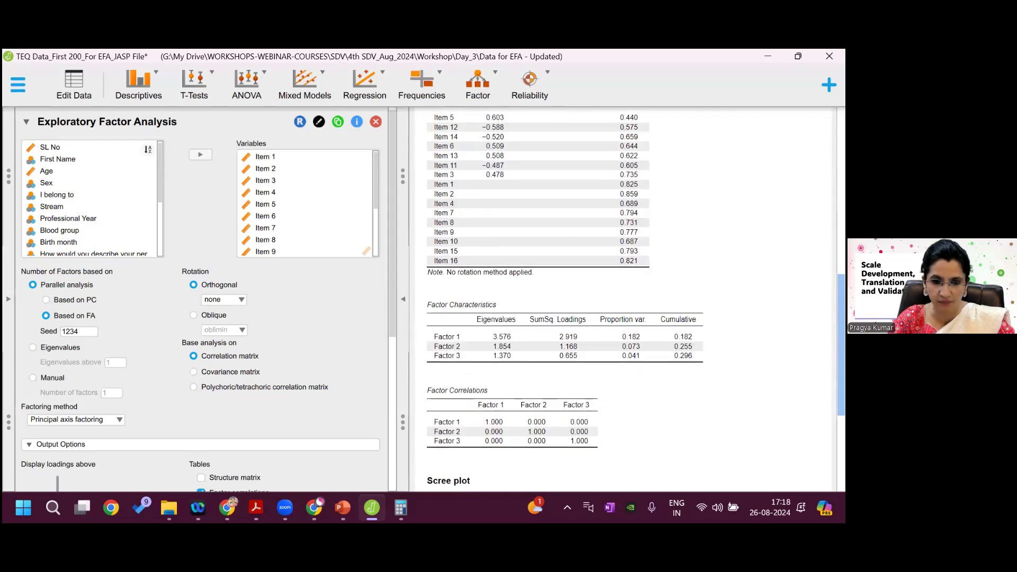
# Set the orthogonal rotation method to varimax and review the factor loadings and factor characteristics
pyautogui.click(243, 302)
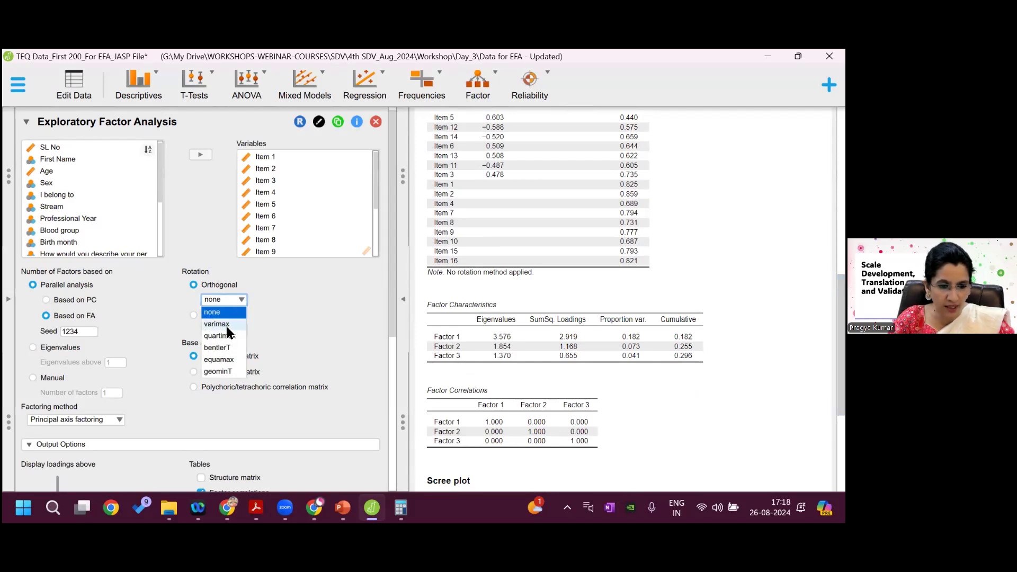
pyautogui.click(227, 325)
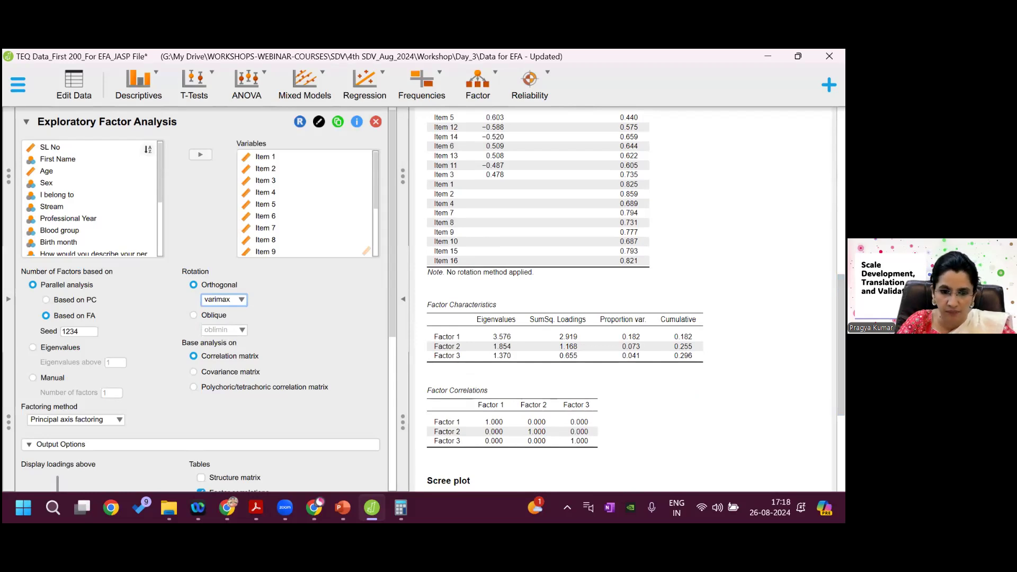
pyautogui.moveTo(842, 333); pyautogui.dragTo(841, 386)
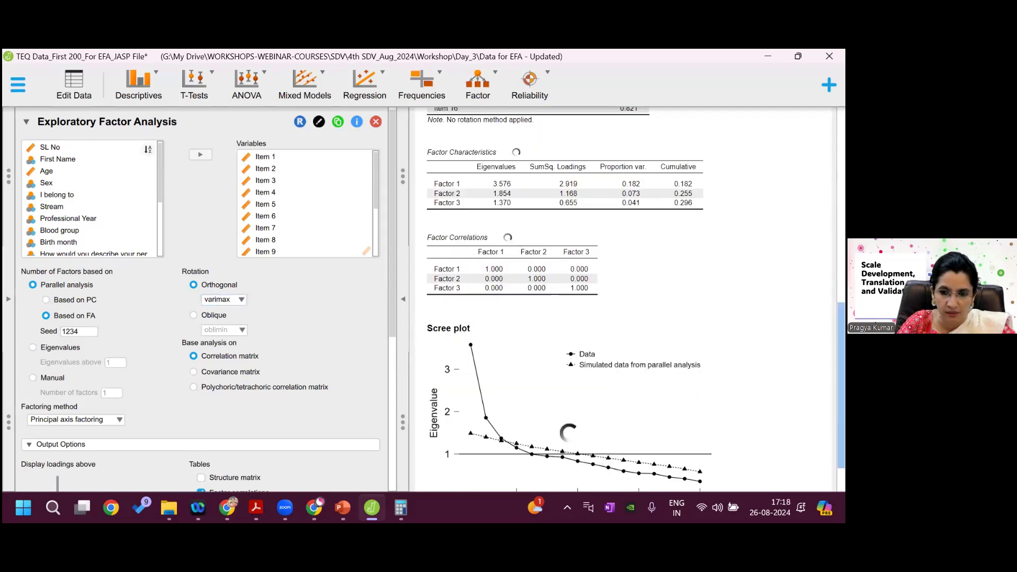
pyautogui.moveTo(841, 387); pyautogui.dragTo(842, 298)
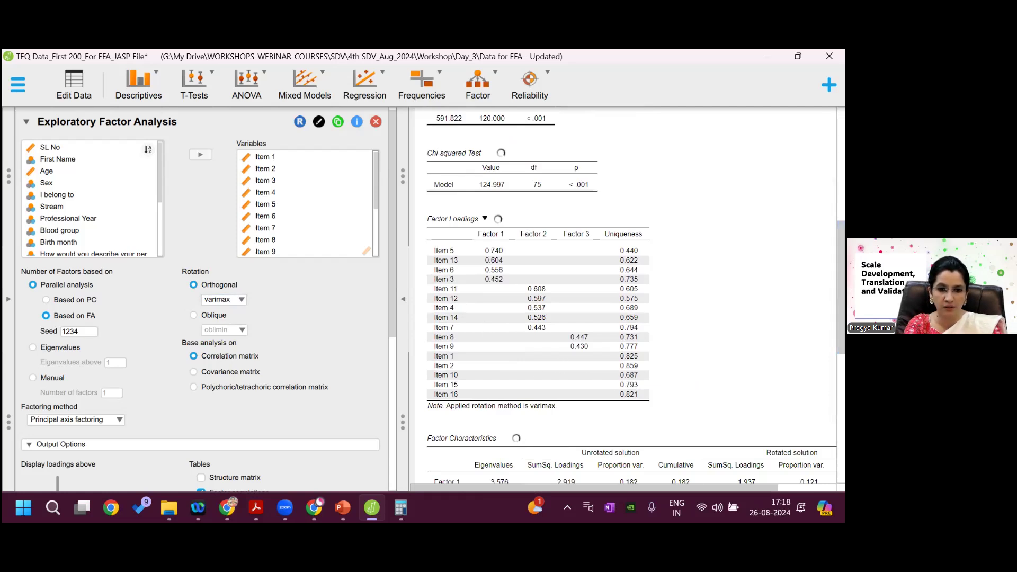
pyautogui.moveTo(842, 286); pyautogui.dragTo(841, 329)
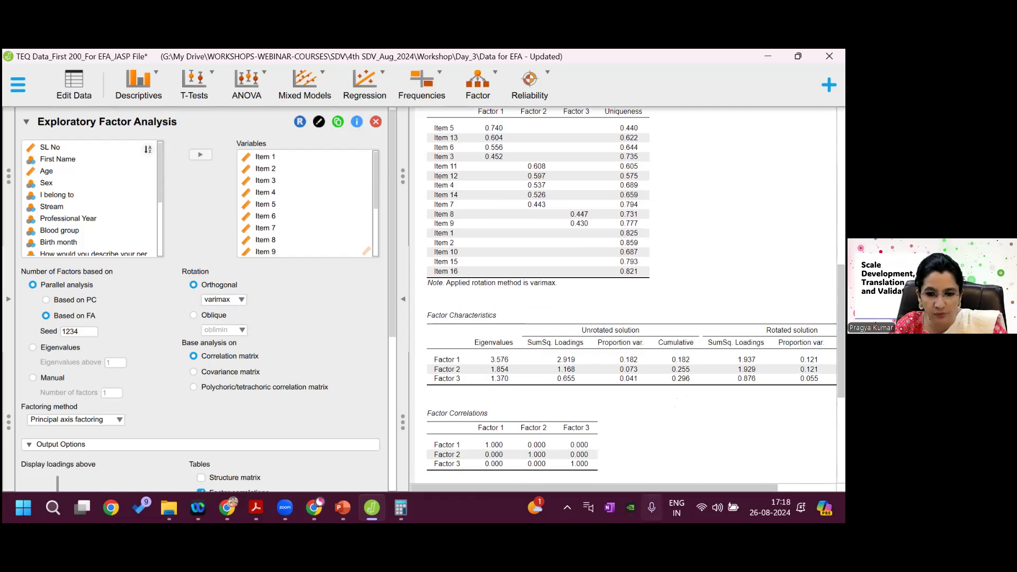
# Temporarily box Factor 3's cumulative variance in the rotated solution of the factor characteristics table
pyautogui.moveTo(647, 490); pyautogui.dragTo(700, 490)
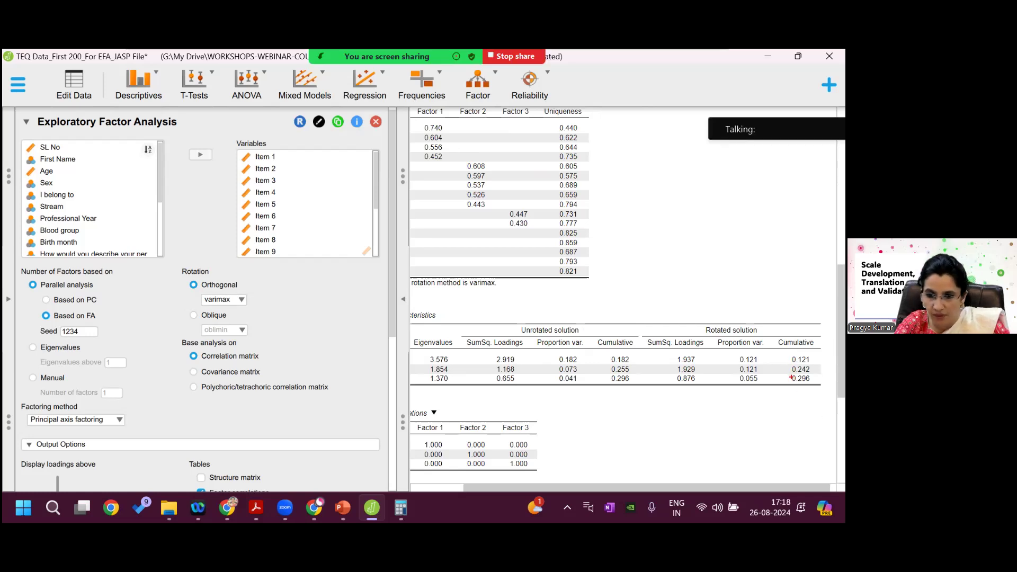
pyautogui.moveTo(790, 373); pyautogui.dragTo(814, 389)
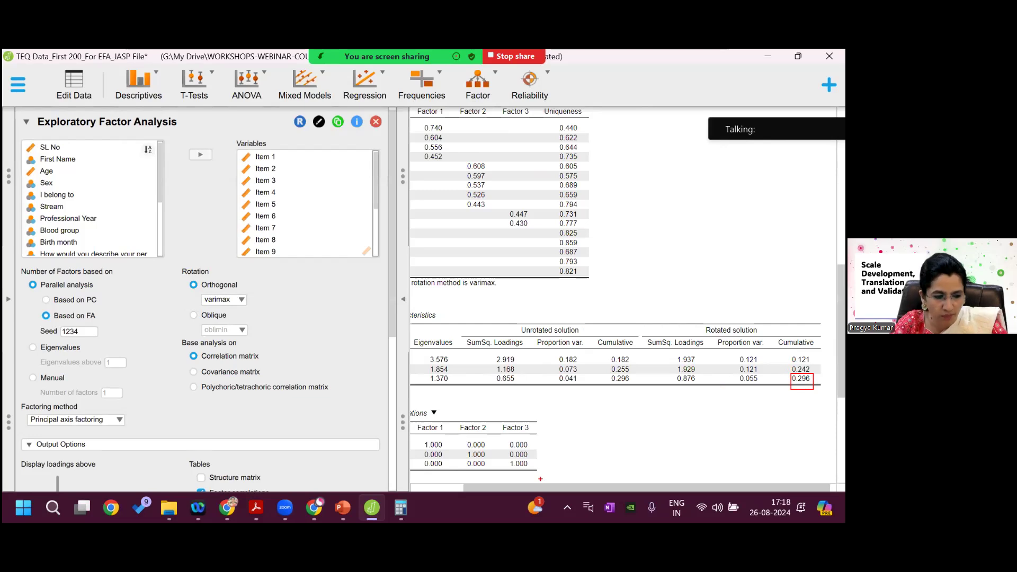
pyautogui.press('Escape')
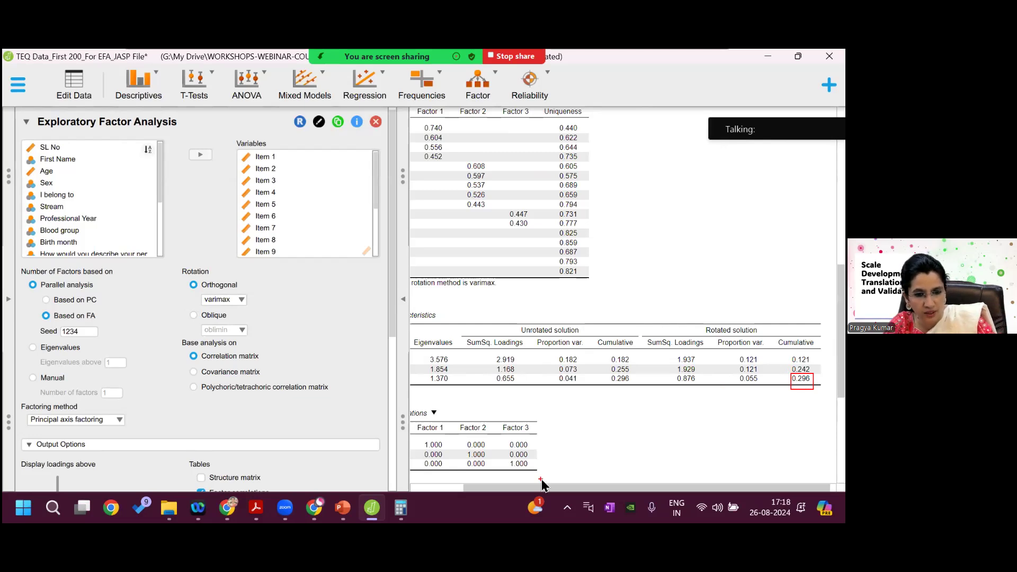
pyautogui.moveTo(520, 493); pyautogui.dragTo(483, 492)
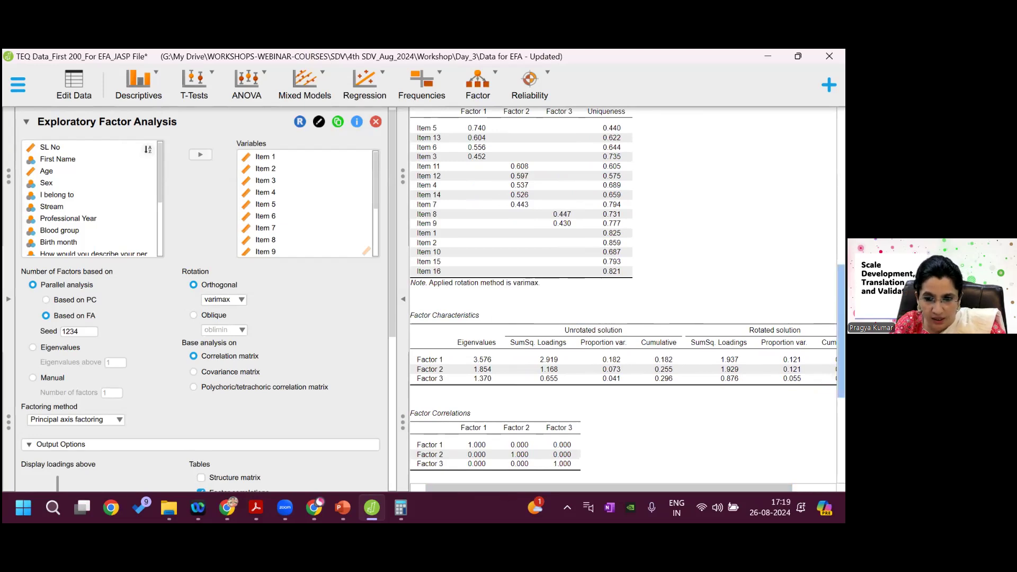
# Temporarily box the values in the factor correlations table for the varimax solution
pyautogui.scroll(-3, 679, 391)
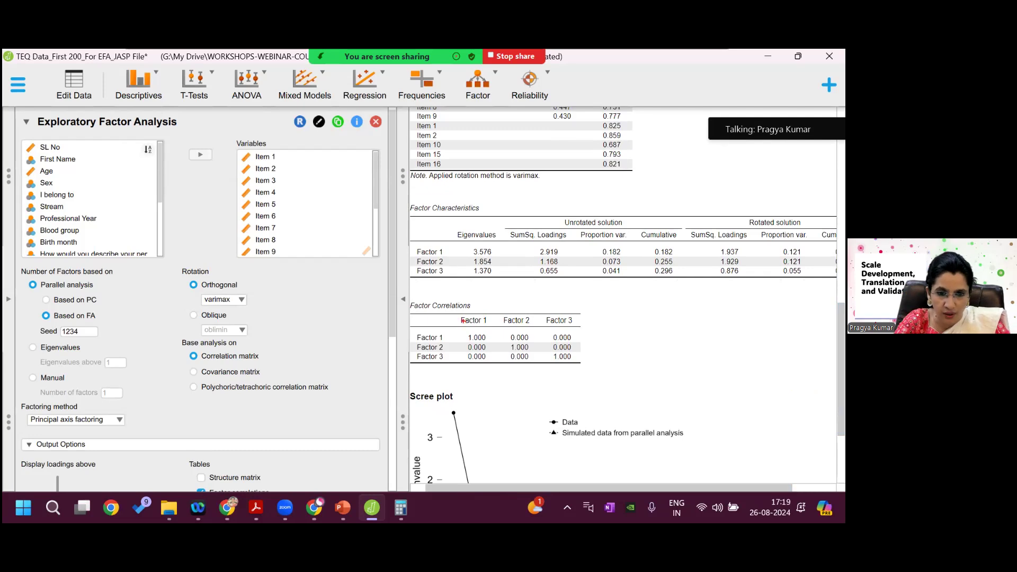
pyautogui.moveTo(455, 323)
pyautogui.mouseDown()
pyautogui.moveTo(541, 382)
pyautogui.moveTo(577, 379)
pyautogui.mouseUp()
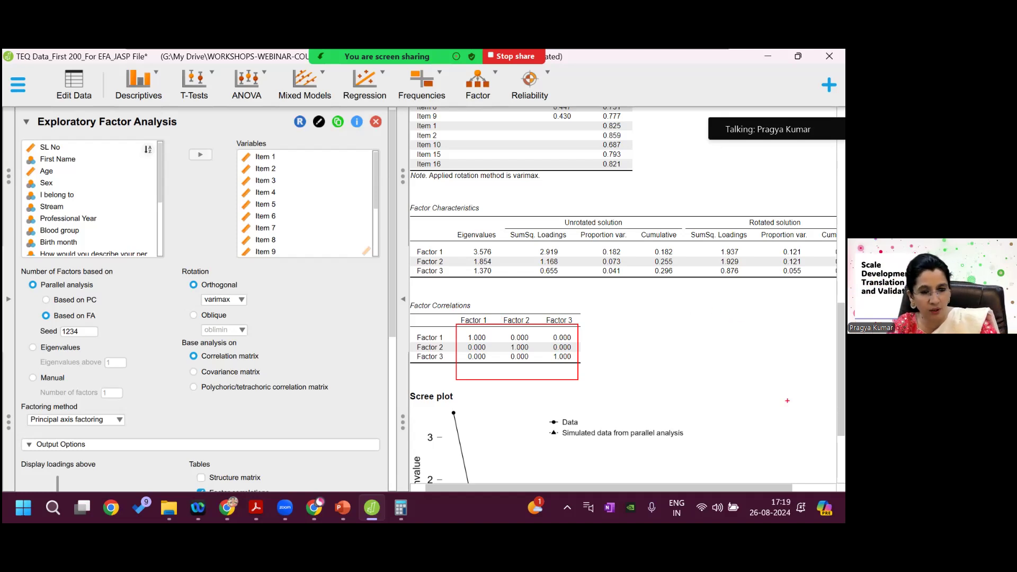
pyautogui.press('Escape')
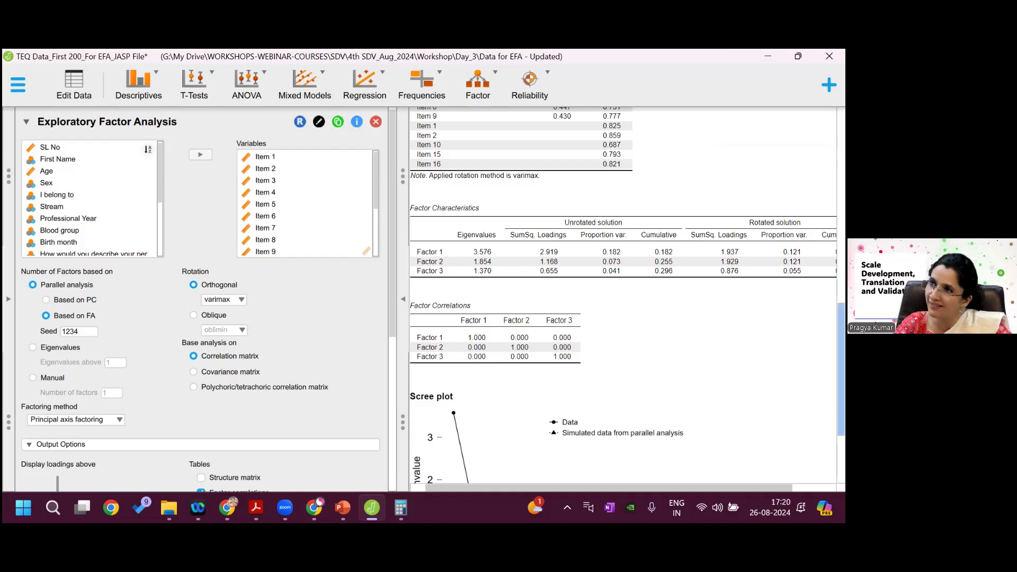
pyautogui.scroll(5, 841, 368)
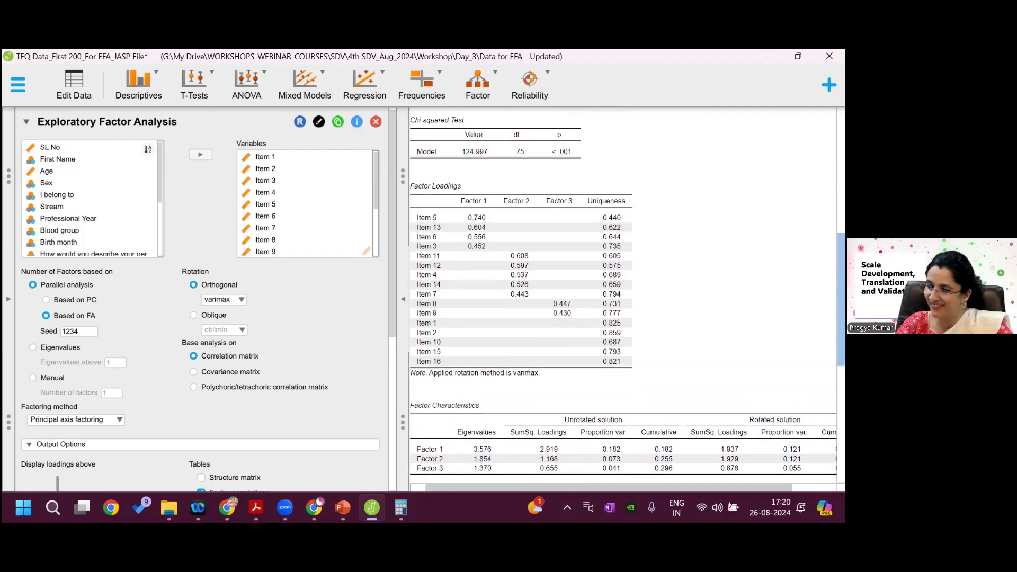
pyautogui.scroll(12, 842, 318)
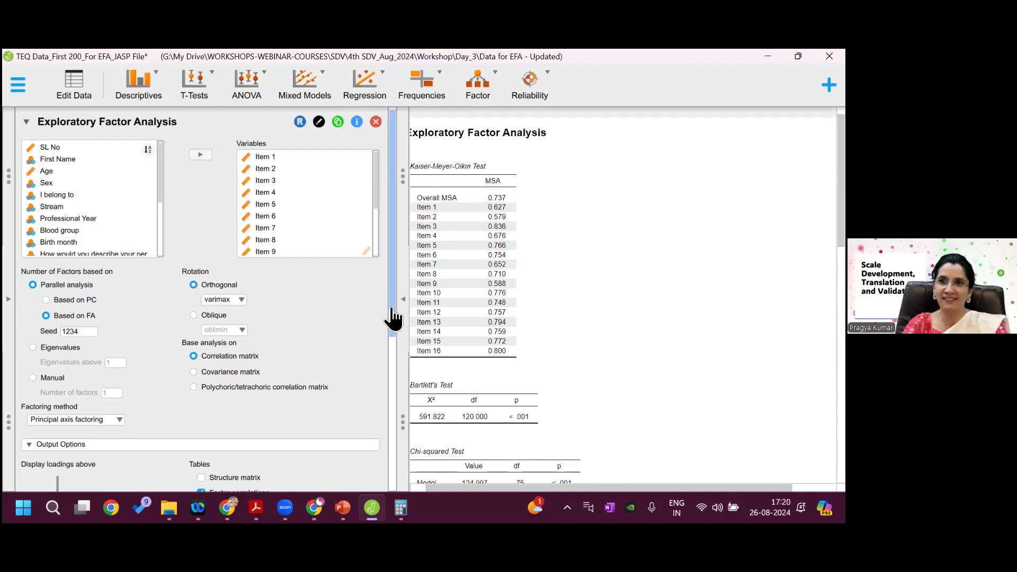
pyautogui.scroll(-3, 393, 317)
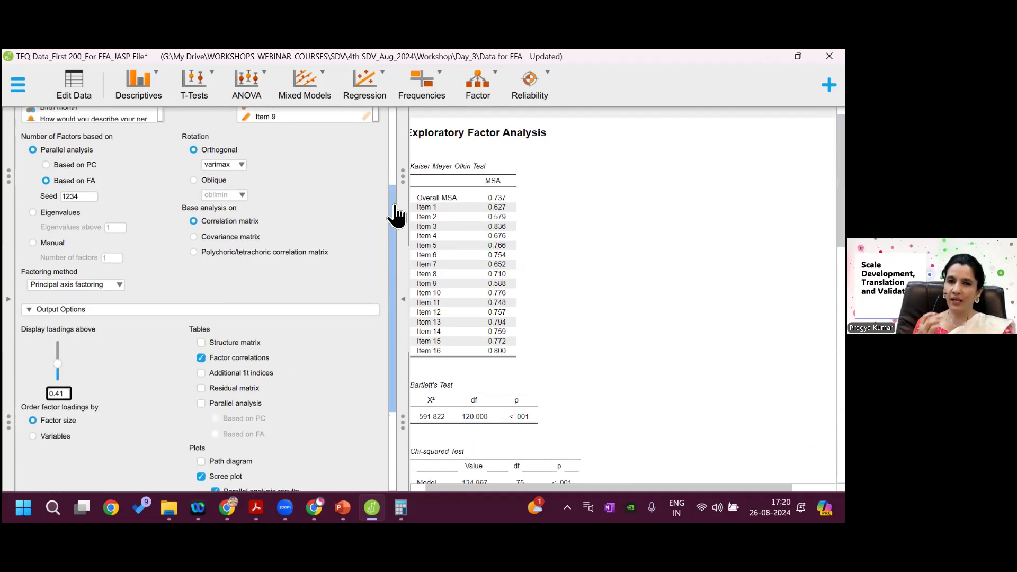
pyautogui.scroll(3, 397, 215)
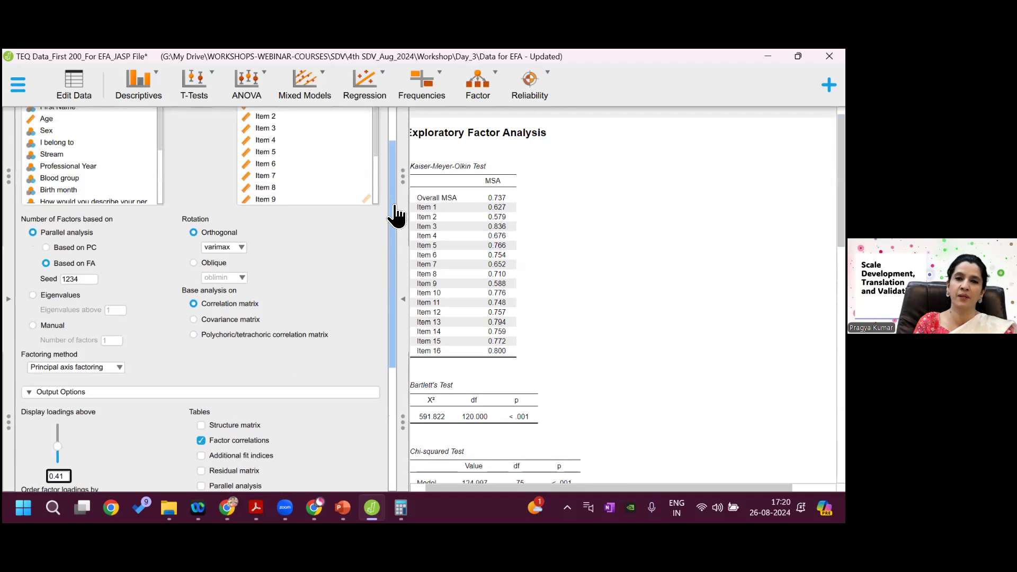